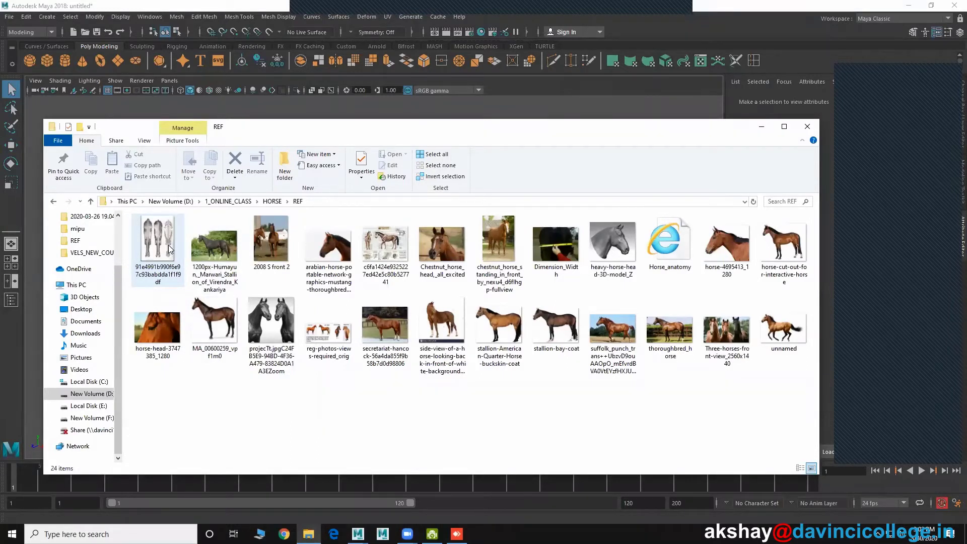
Step: Examine the horse photos and anatomy charts in the REF folder, from the top-view anatomy plate through the equine skeletal chart
double_click(160, 246)
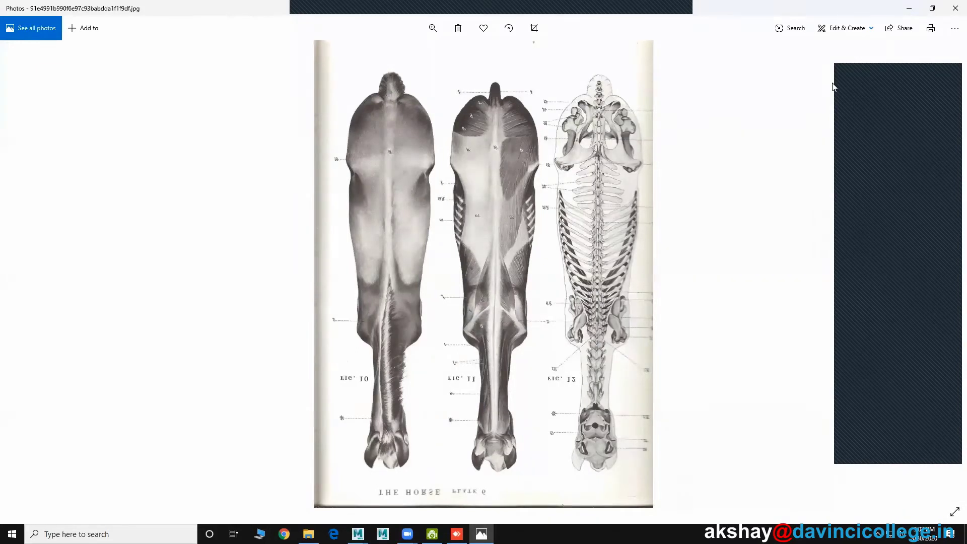
left_click(955, 8)
double_click(213, 251)
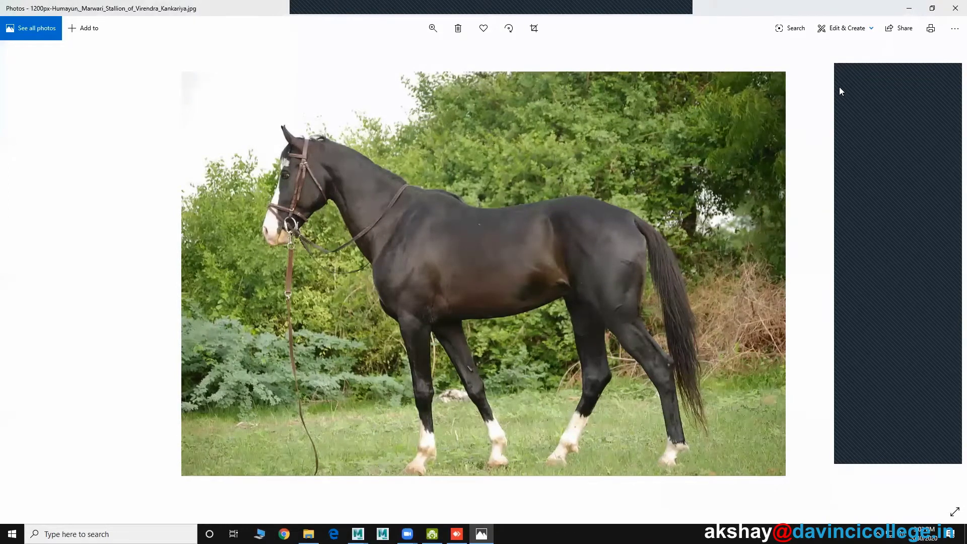
left_click(955, 8)
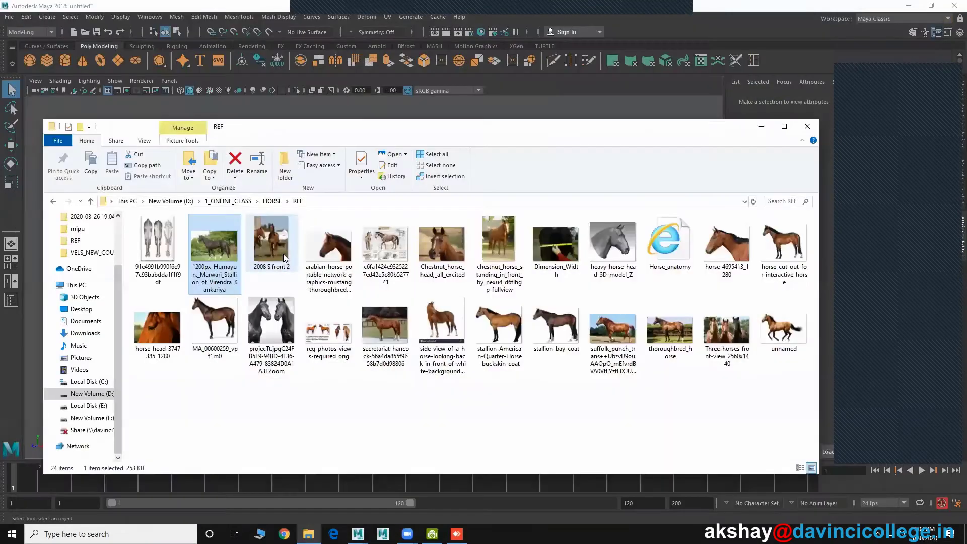
double_click(283, 254)
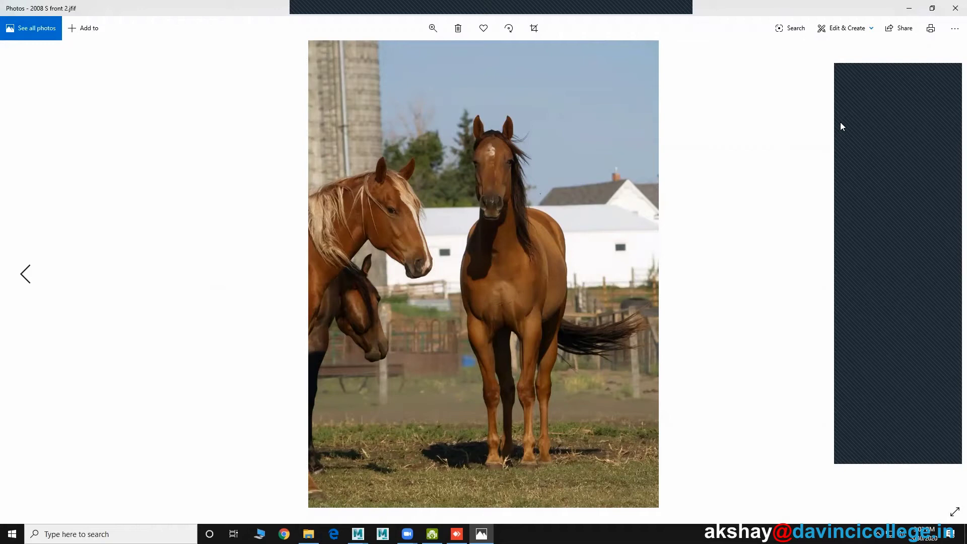
left_click(942, 273)
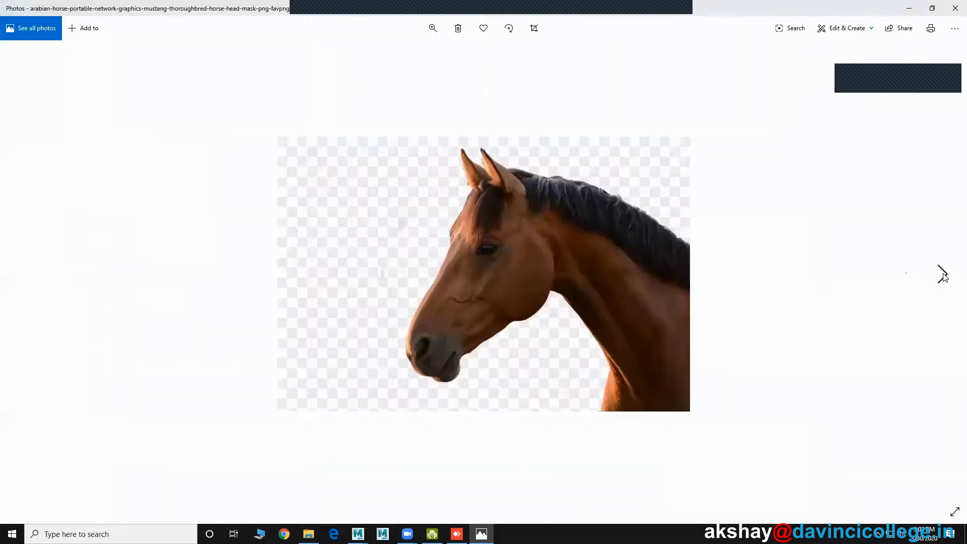
left_click(942, 274)
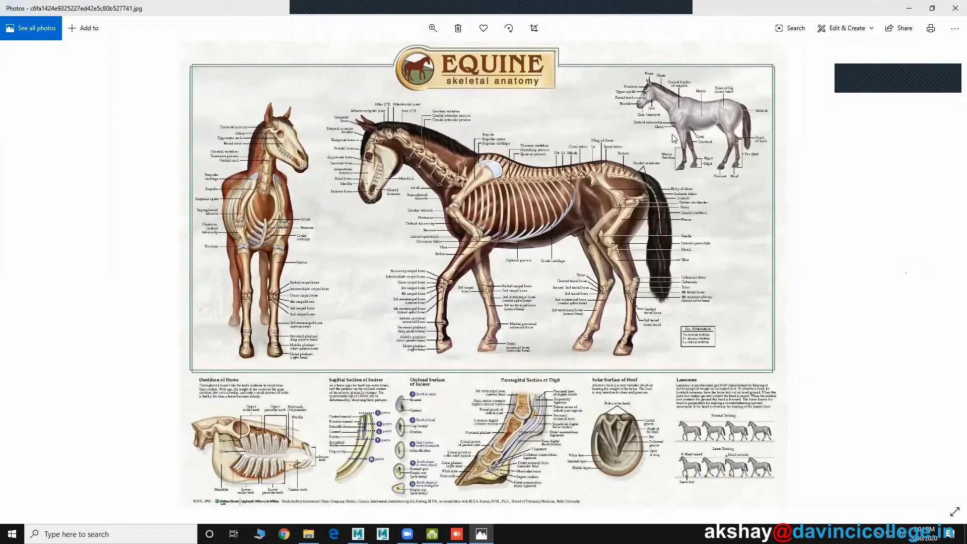
left_click(912, 9)
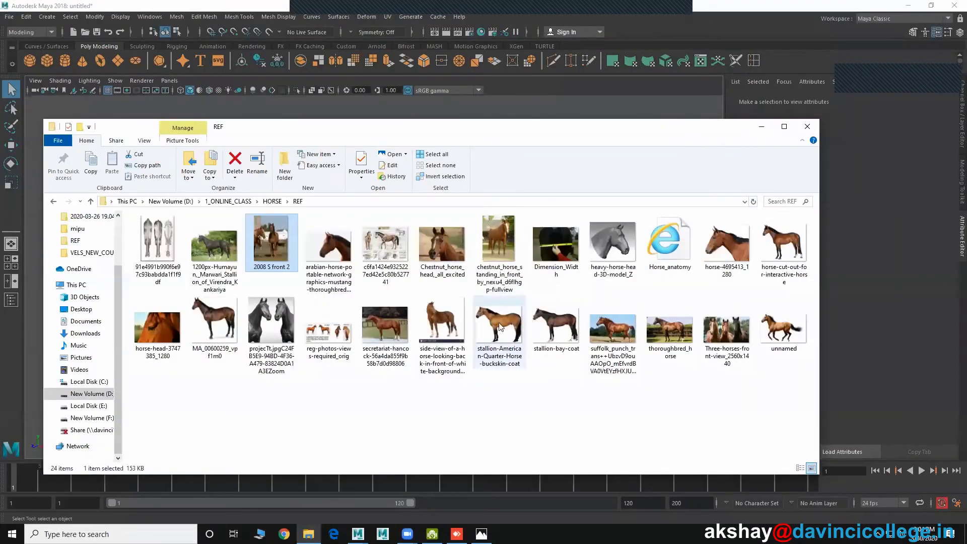
Step: Examine the side, front and rear horse views in reg-photos-views-required_orig, and return to the empty Maya scene
double_click(323, 334)
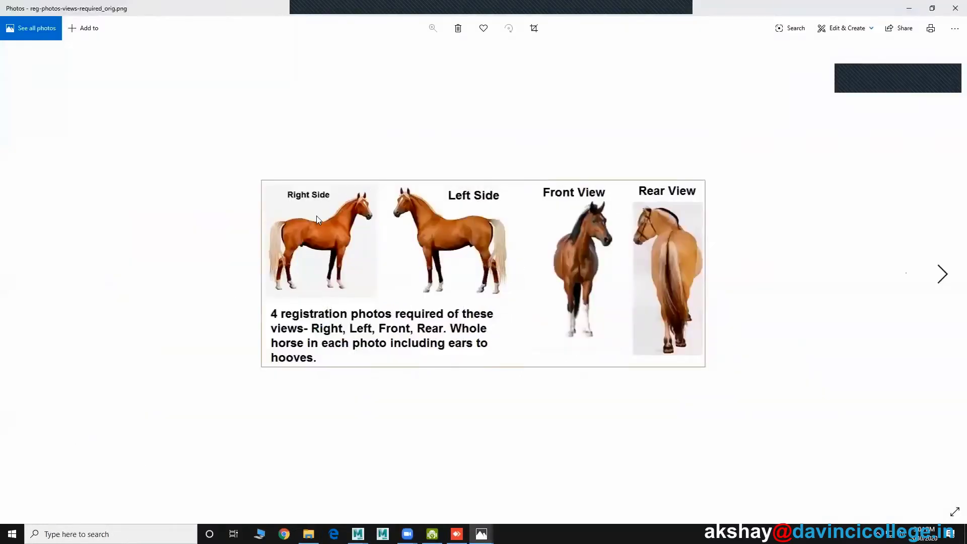
scroll(345, 218, "up", 3, "ctrl")
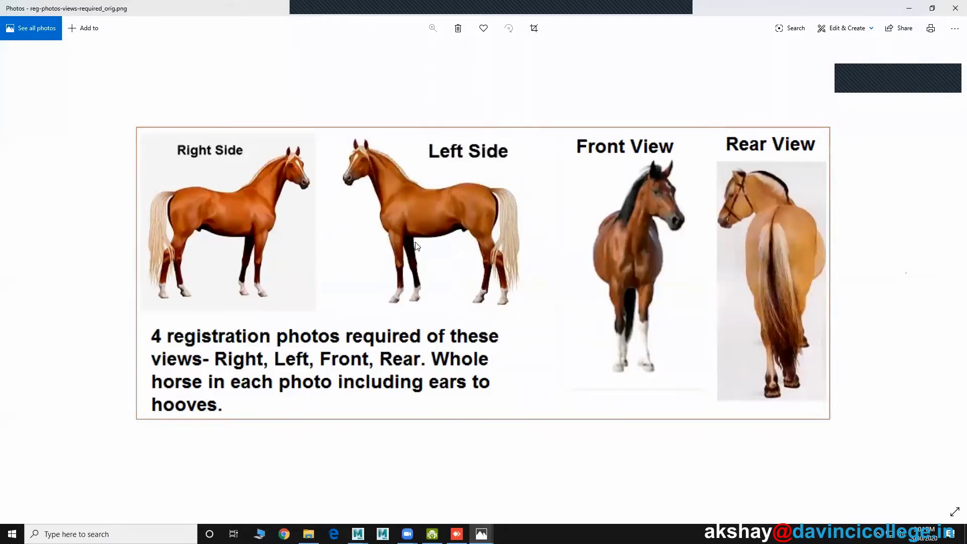
left_click(912, 9)
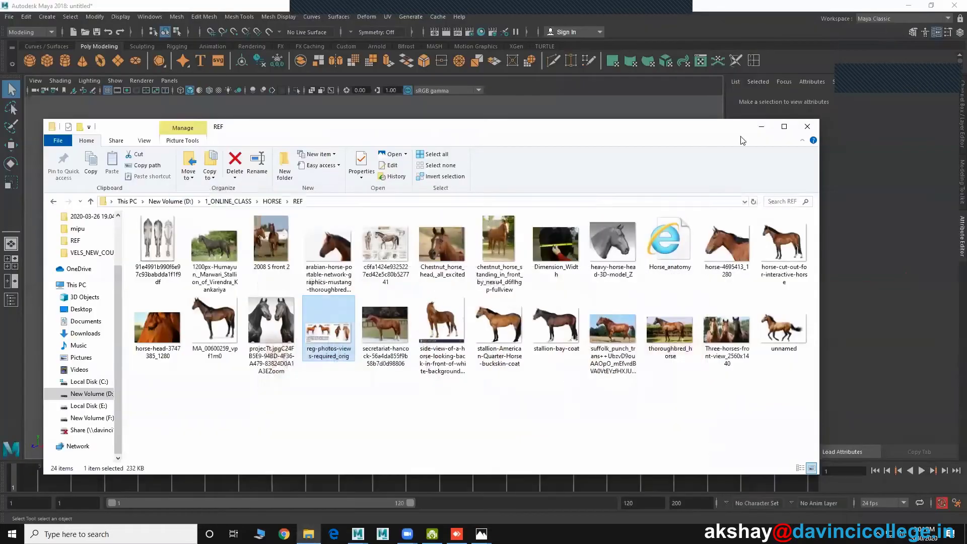
left_click(759, 128)
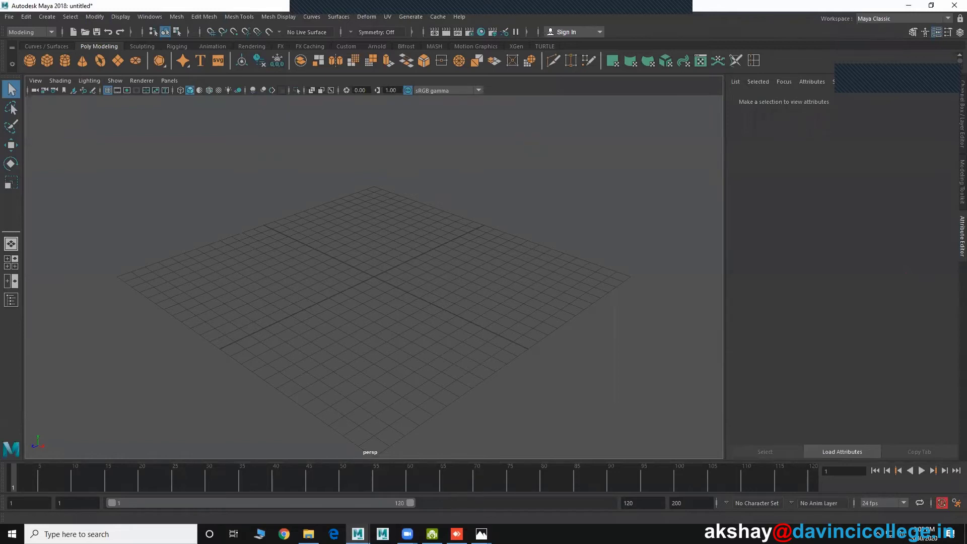
Step: Set the linear working unit to foot in the general application preferences and save them
mouse_move(457, 533)
left_click(146, 17)
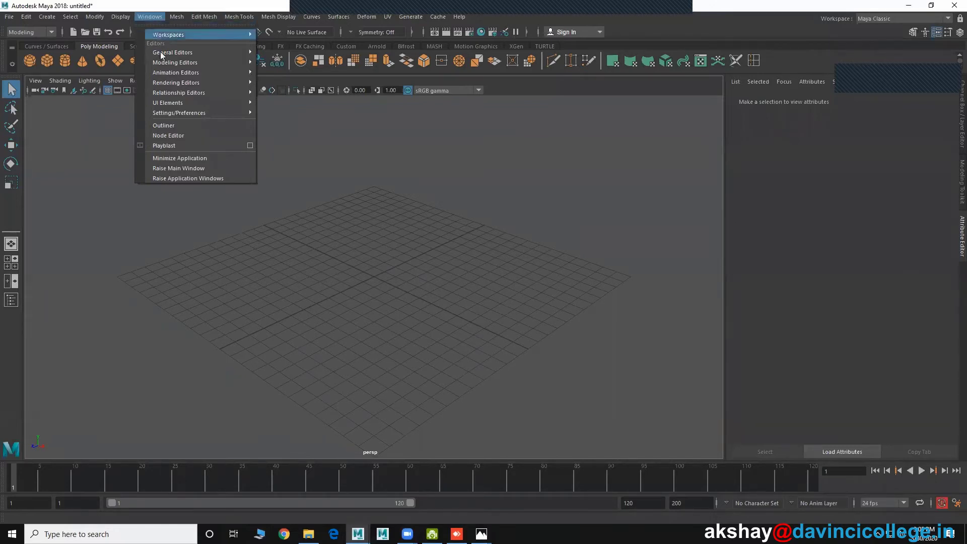
mouse_move(180, 114)
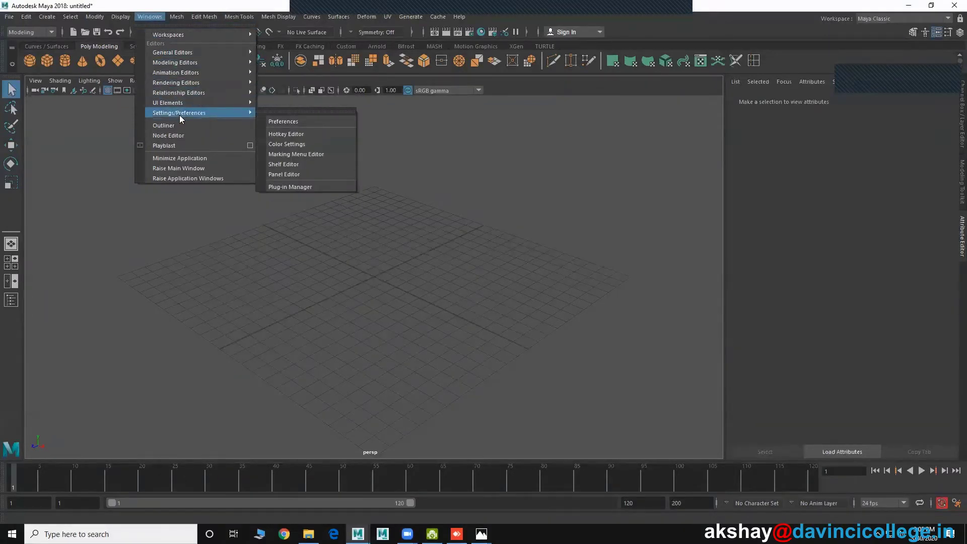
left_click(290, 120)
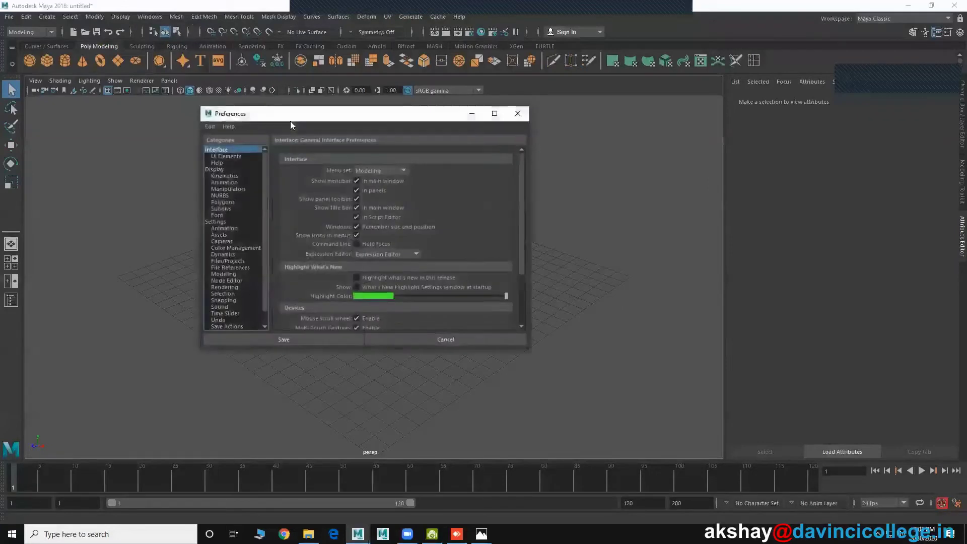
left_click(214, 222)
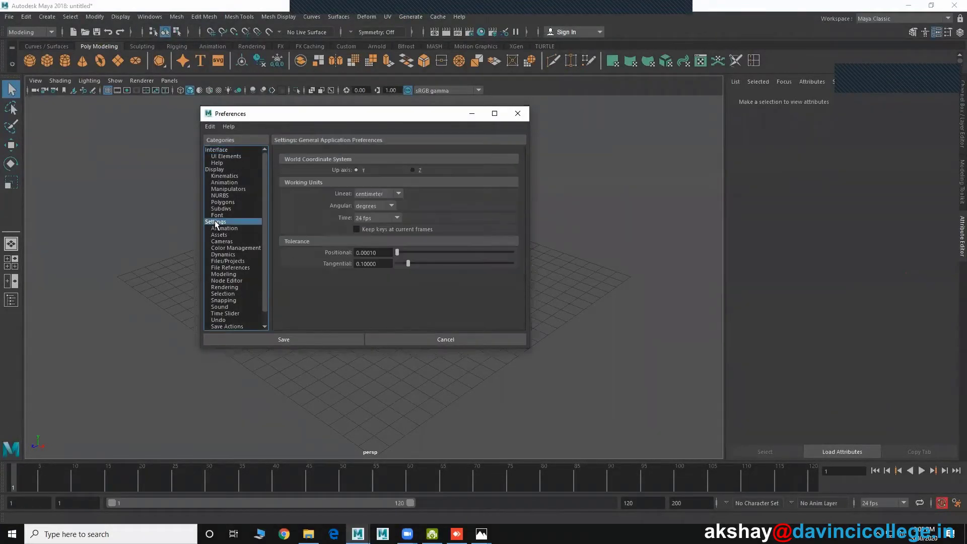
left_click(378, 194)
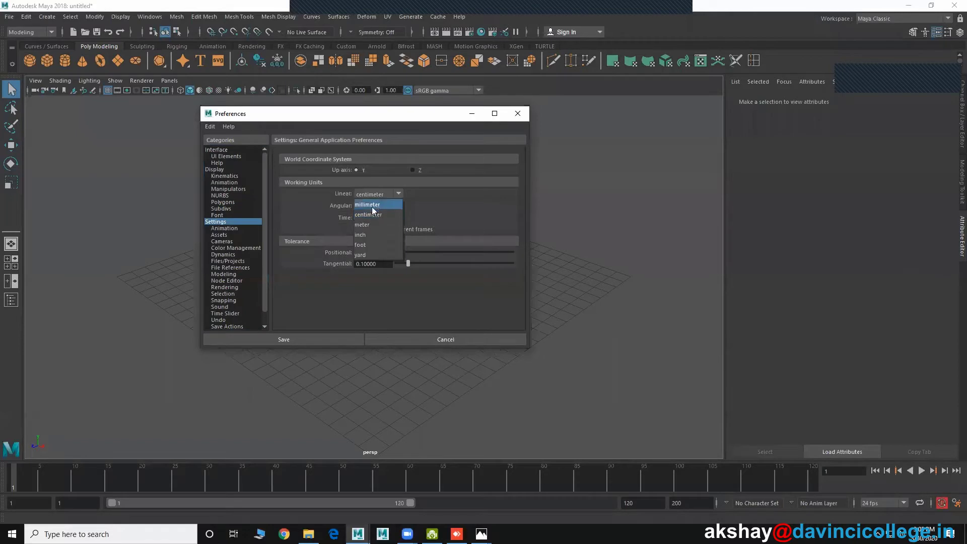
left_click(363, 246)
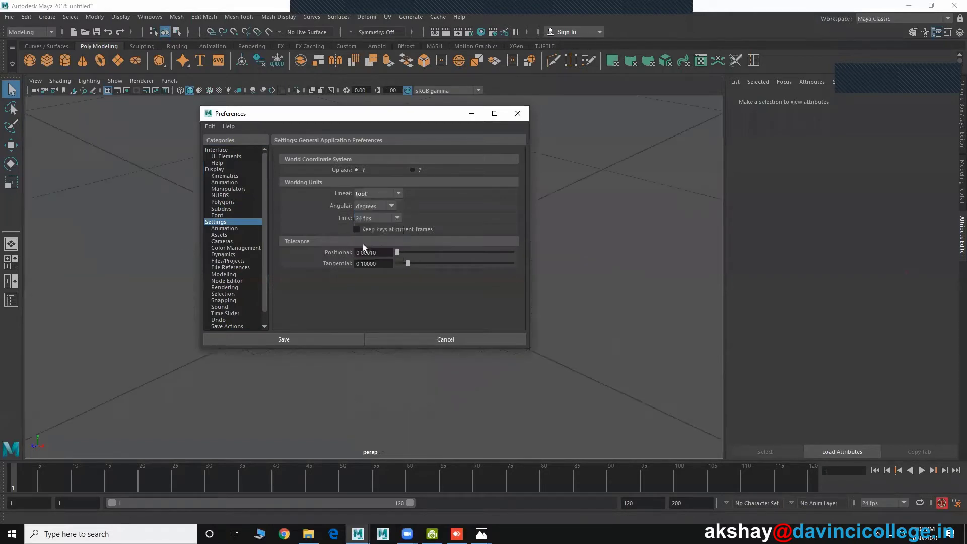
left_click(297, 339)
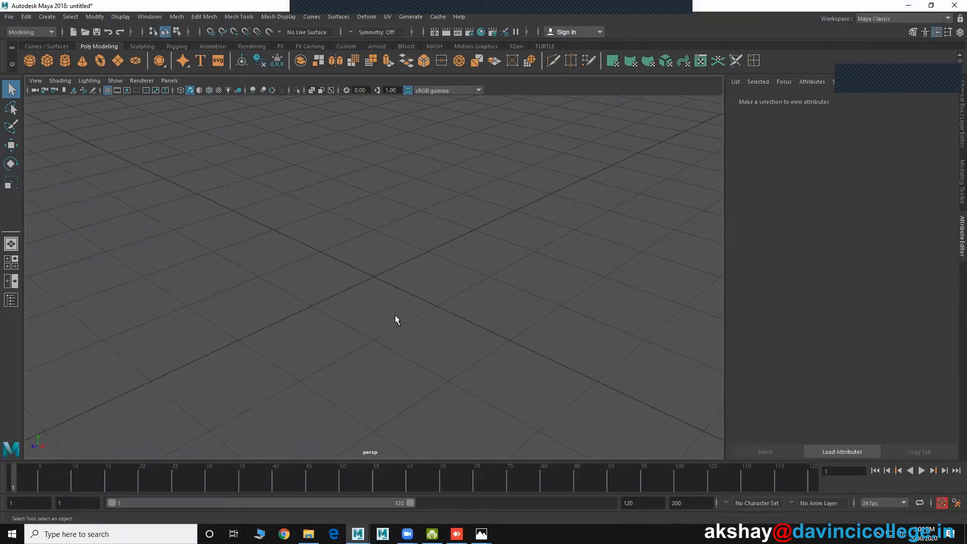
Step: Start an image plane import in the side view and browse to D:\1_ONLINE_CLASS\HORSE\REF
key("space")
key("space")
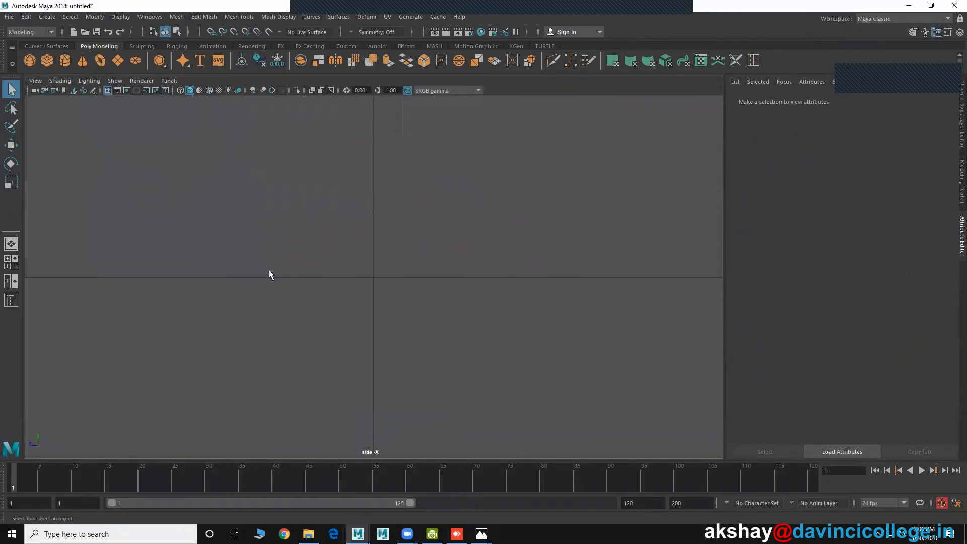
left_click(73, 95)
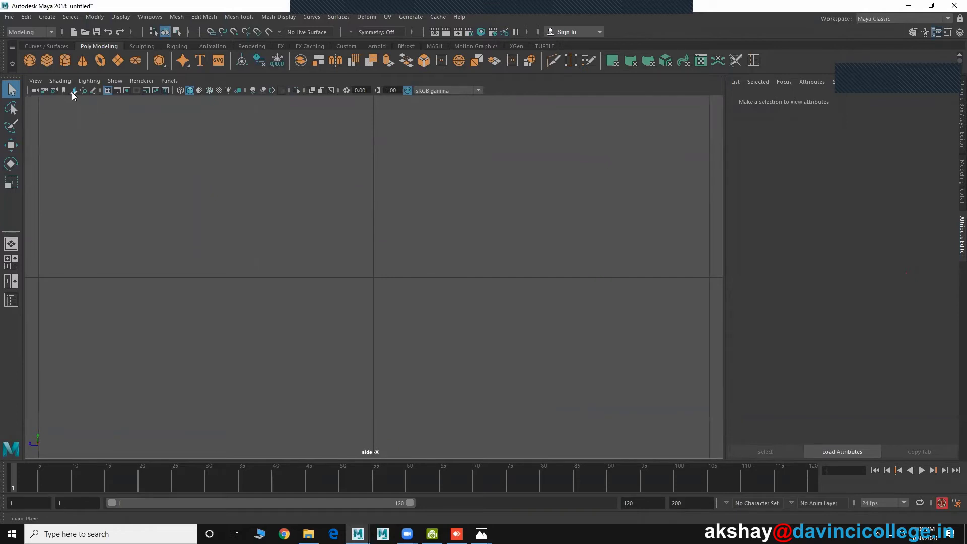
left_click(244, 250)
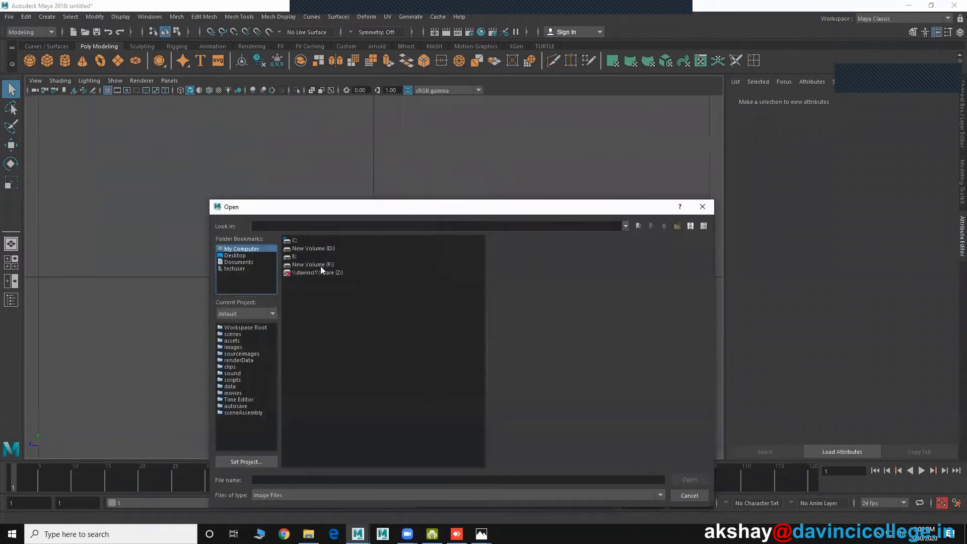
double_click(322, 249)
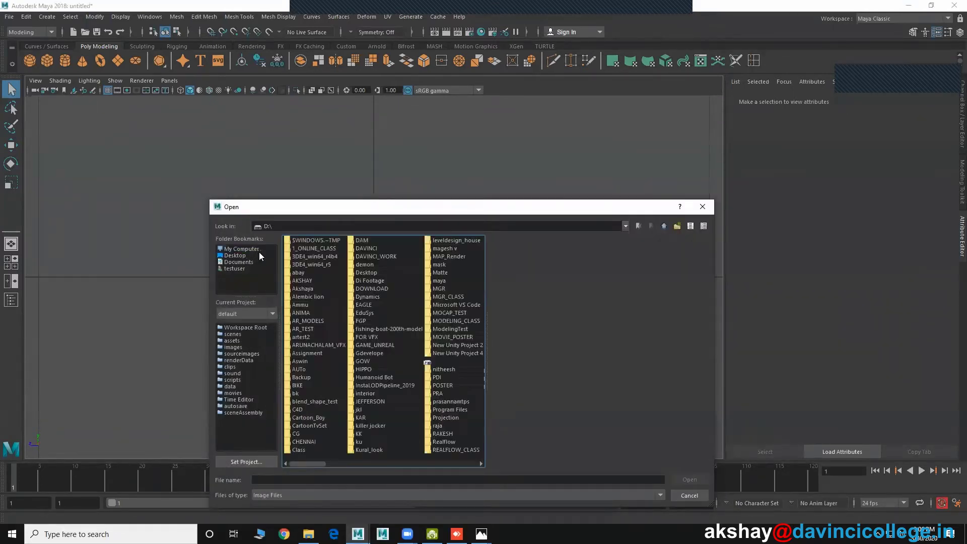
double_click(300, 247)
double_click(301, 241)
double_click(299, 241)
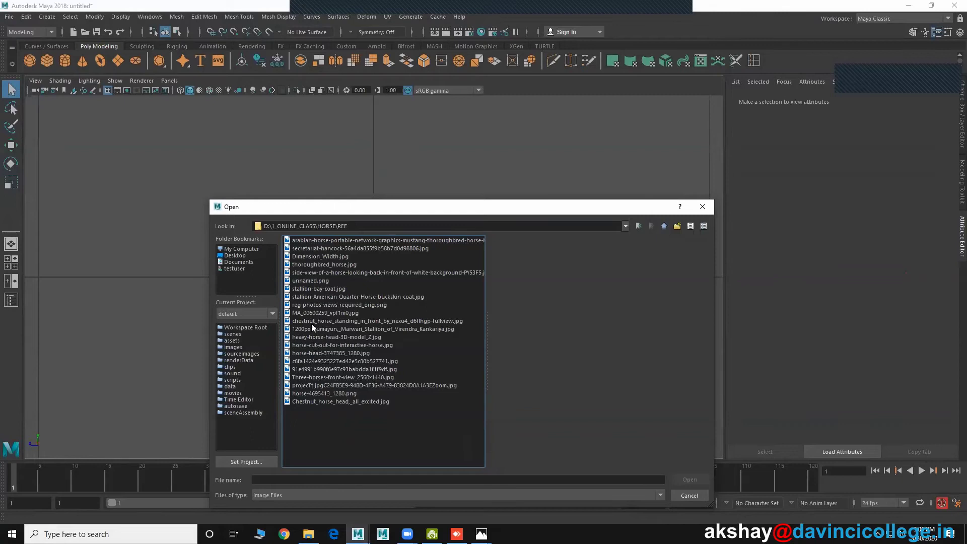
Step: Preview the available reference images and load thoroughbred_horse.jpg as the side view's image plane
left_click(310, 242)
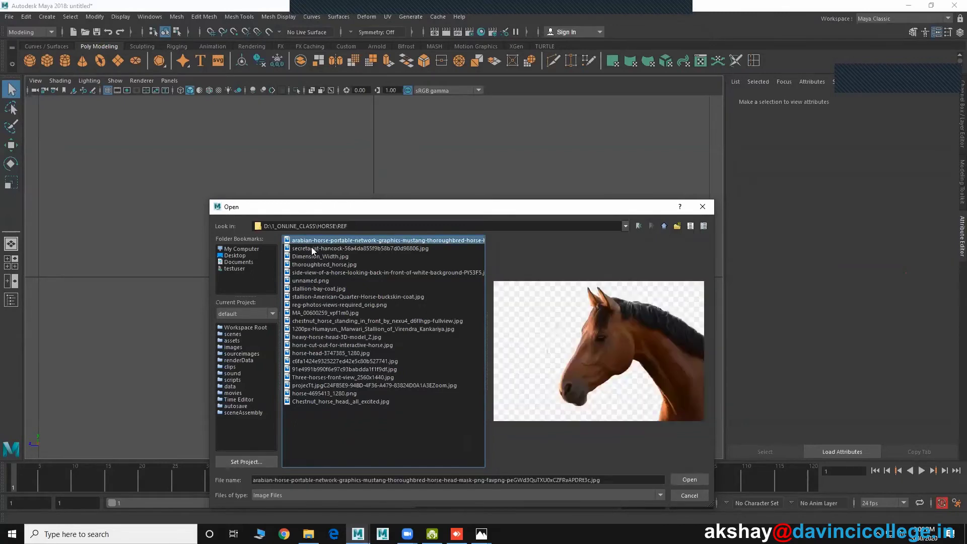
left_click(311, 247)
left_click(318, 256)
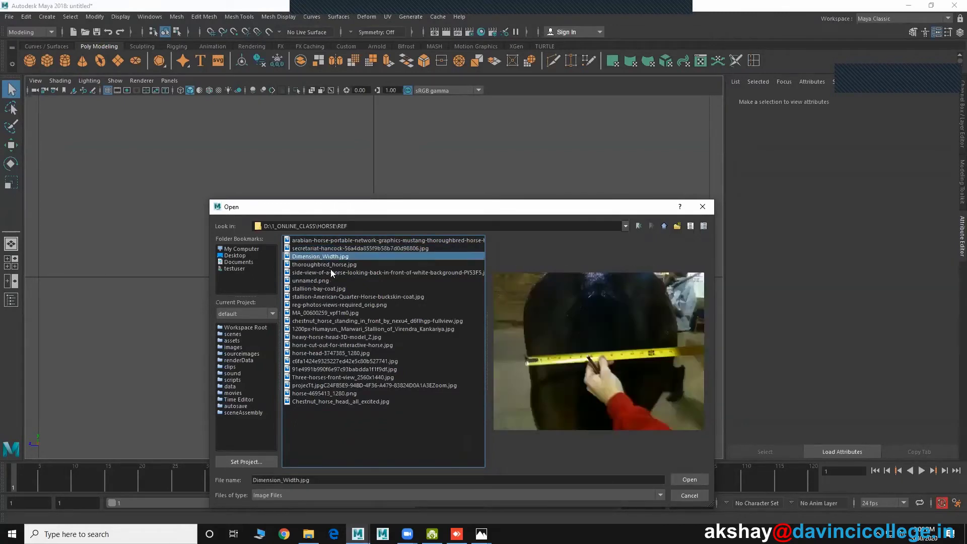
left_click(332, 264)
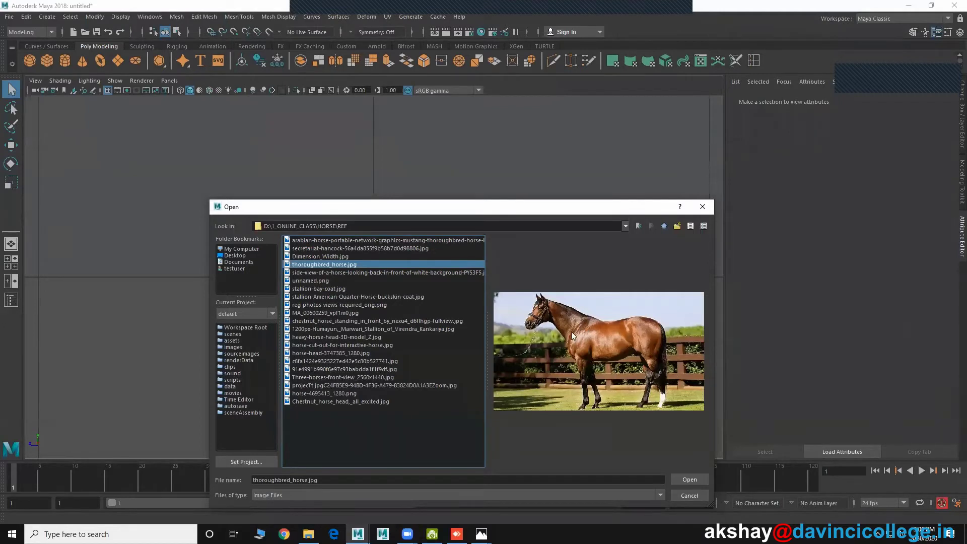
left_click(678, 476)
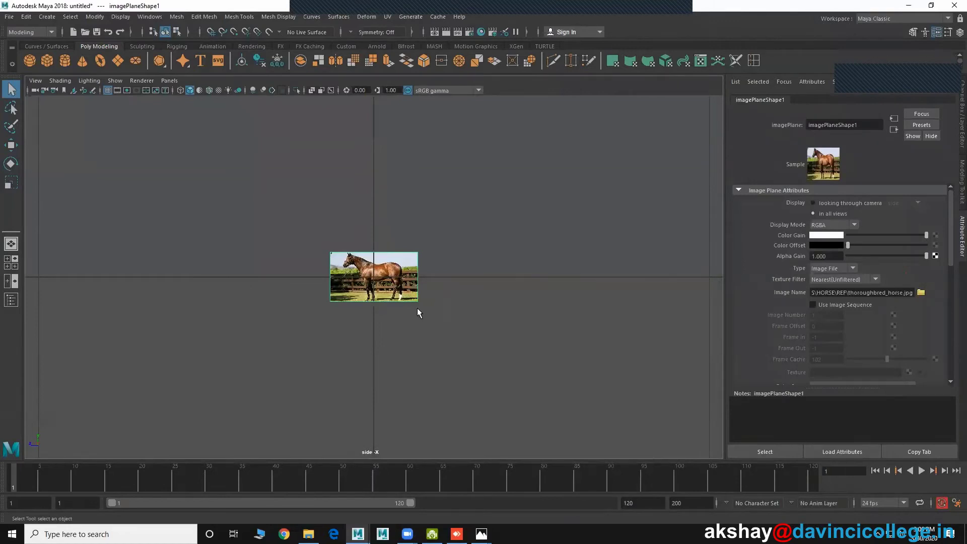
Step: Scale the horse image plane up uniformly to about 66
scroll(417, 307, "down", 10)
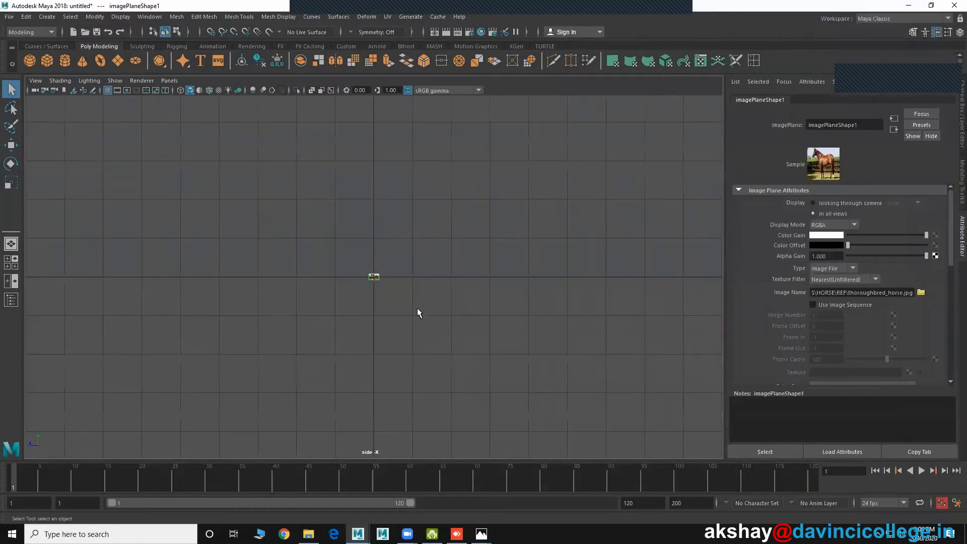
left_click_drag(391, 293, 406, 303)
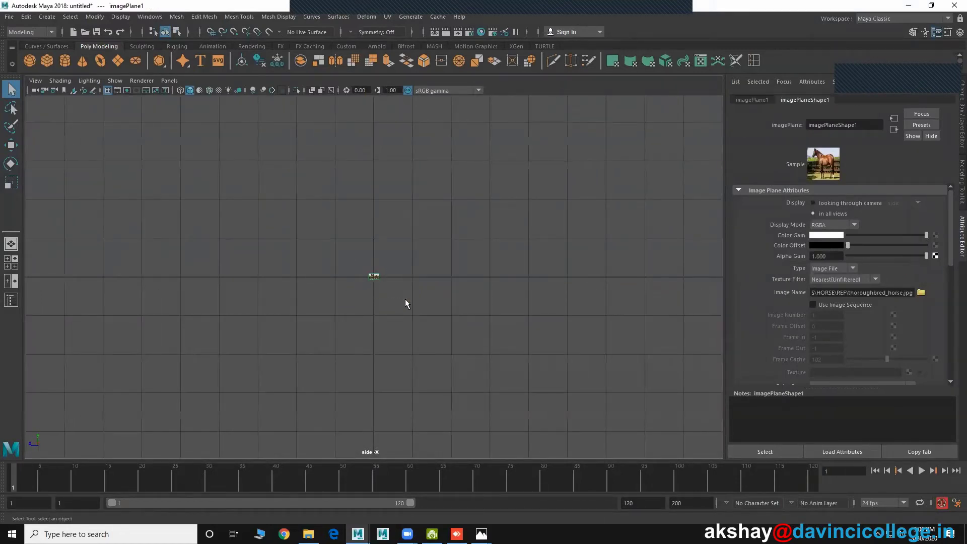
key("r")
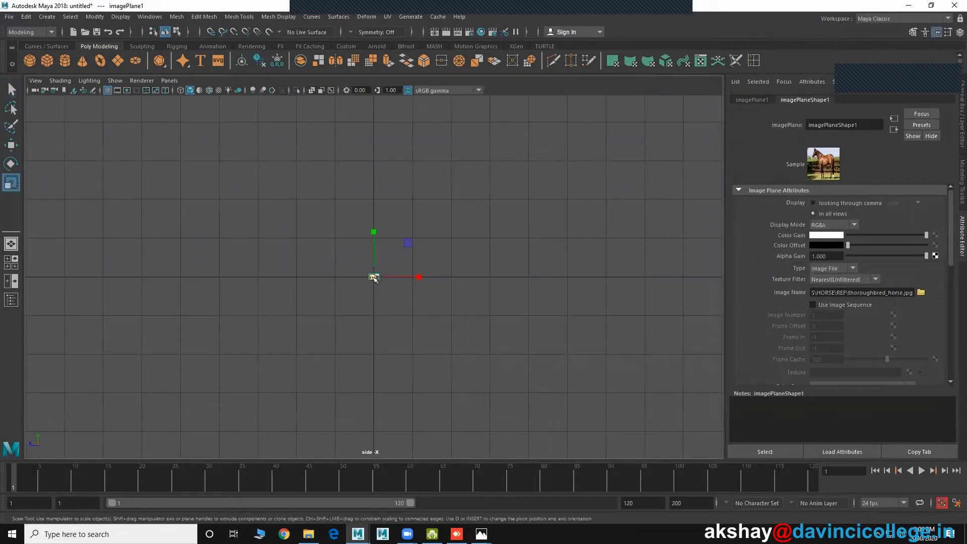
left_click_drag(373, 277, 427, 281)
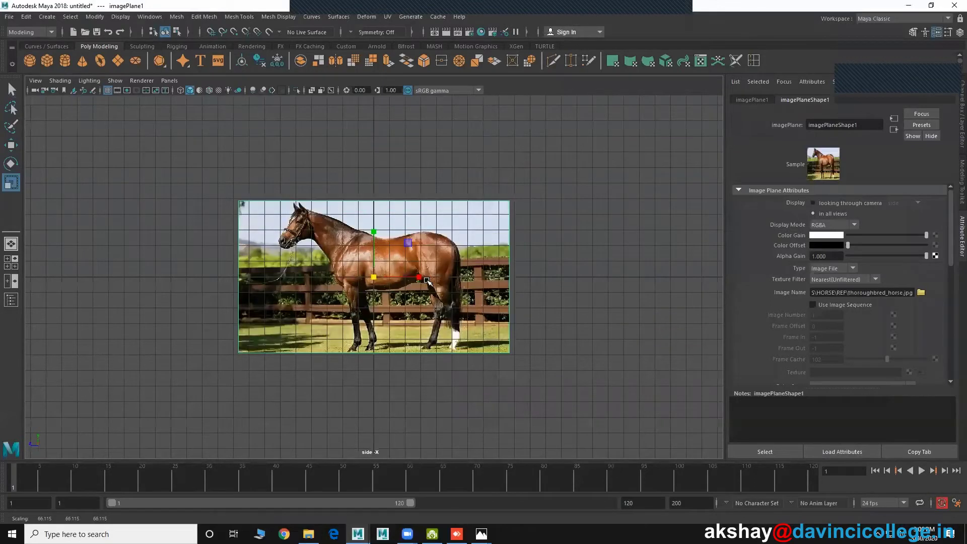
Step: Move the horse image plane up onto the ground line and reduce its uniform scale to about 51
key("w")
left_click_drag(380, 233, 390, 157)
middle_click_drag(438, 220, 438, 248, "alt")
scroll(297, 177, "up", 2)
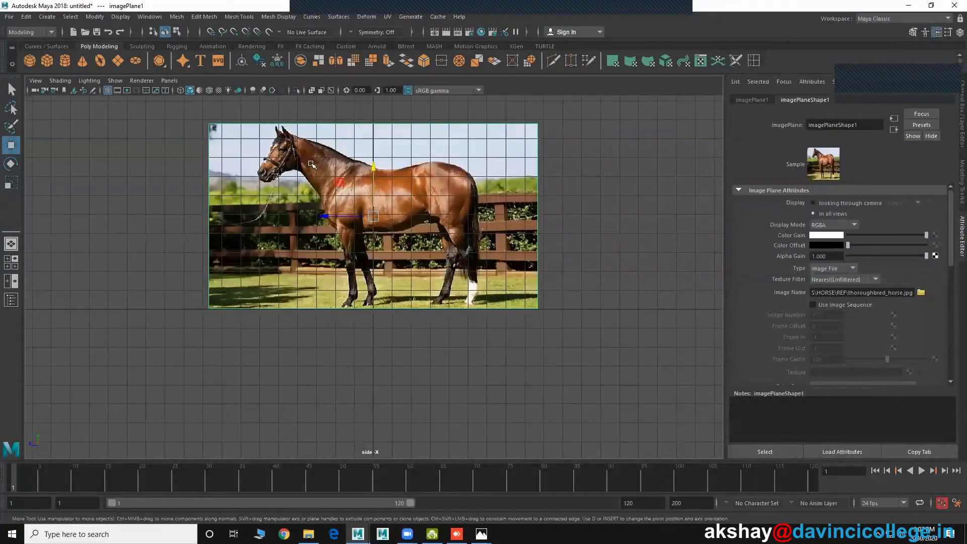
key("r")
left_click_drag(373, 216, 335, 204)
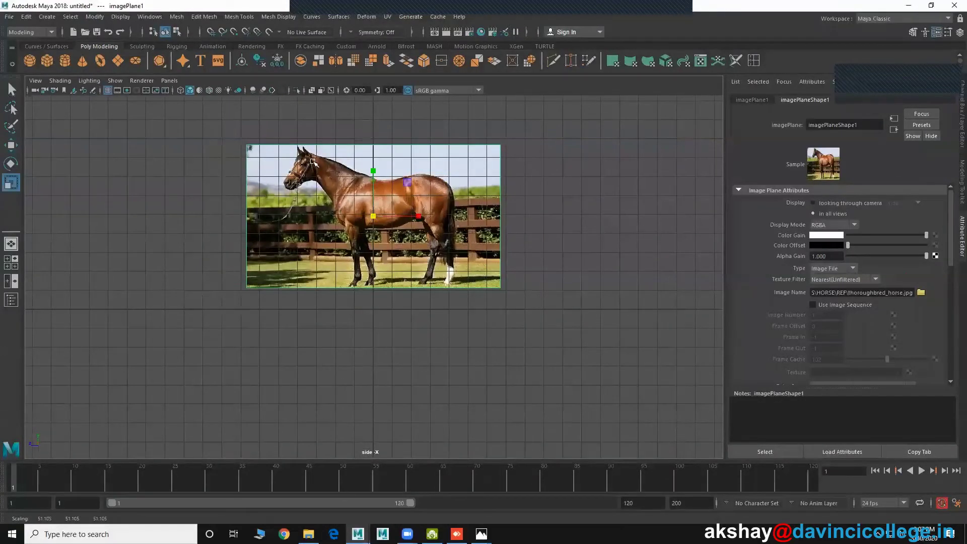
Step: Create a polygon cube at the origin and set its depth to 8 as a length guide for the horse
left_click(47, 60)
left_click(830, 100)
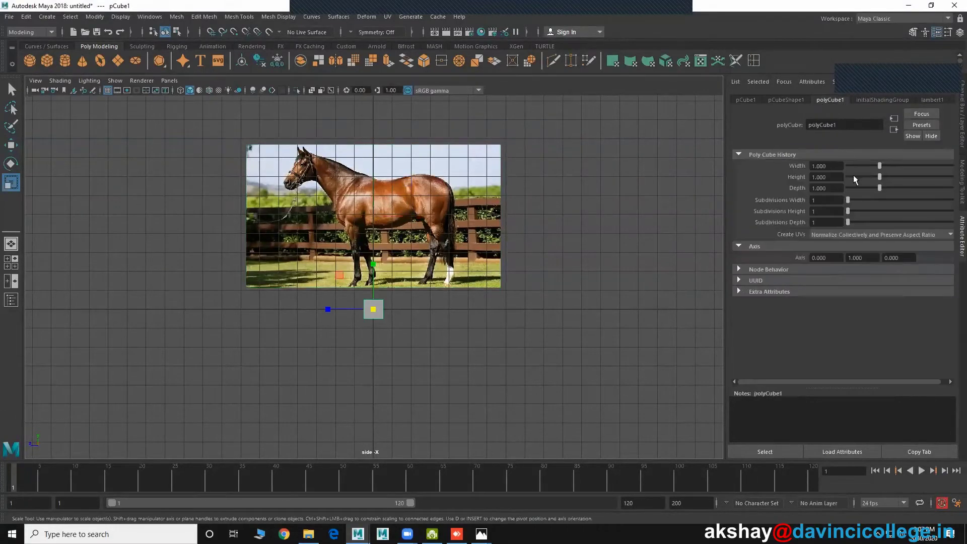
double_click(828, 188)
type("8")
key("Return")
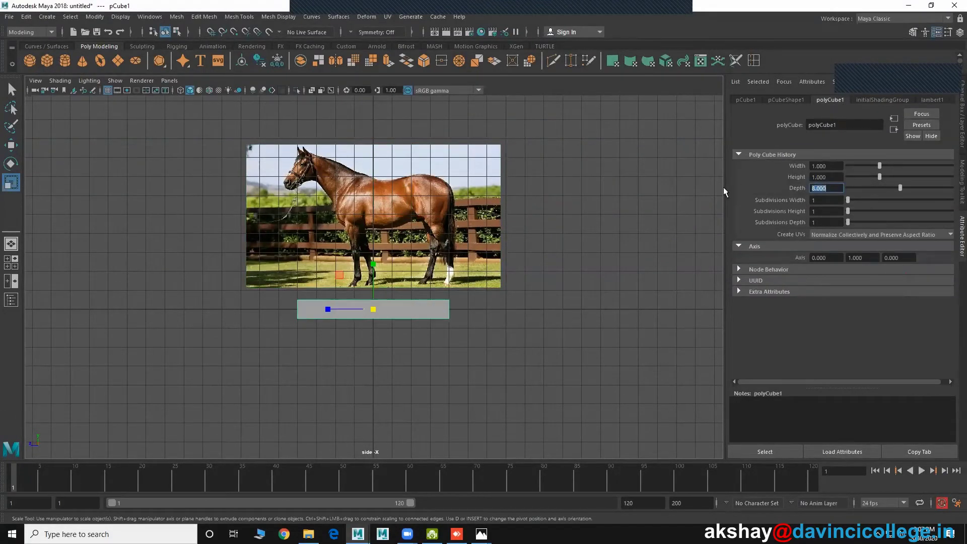
Step: Move the length-guide cube up over the horse's body in the side view
key("w")
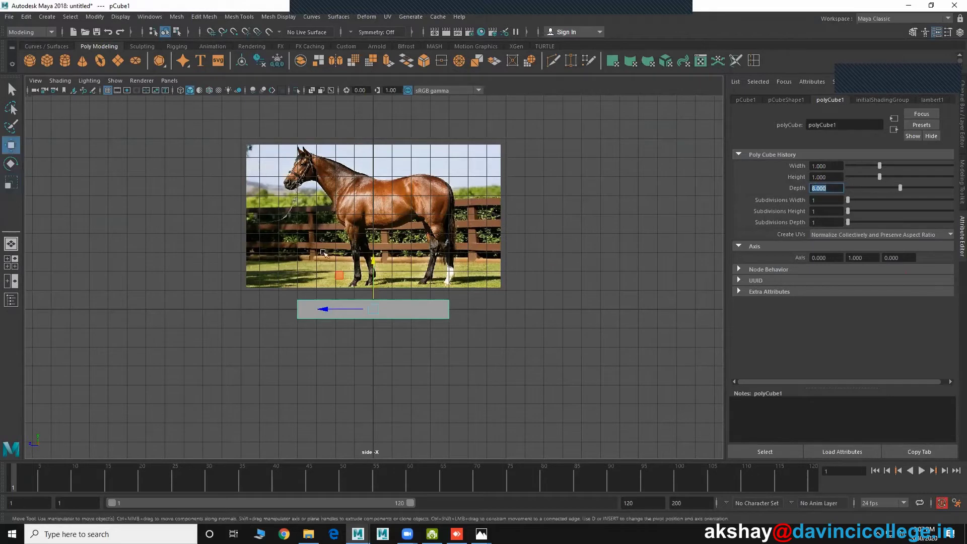
left_click_drag(373, 263, 373, 188)
left_click(373, 188)
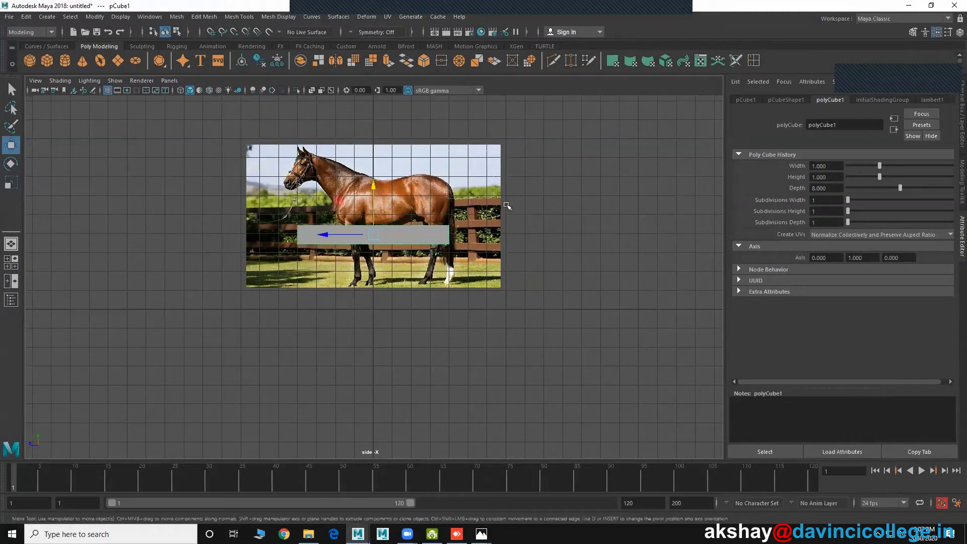
Step: Scale the horse image plane down uniformly toward the cube's length and lower it toward the ground line
key("r")
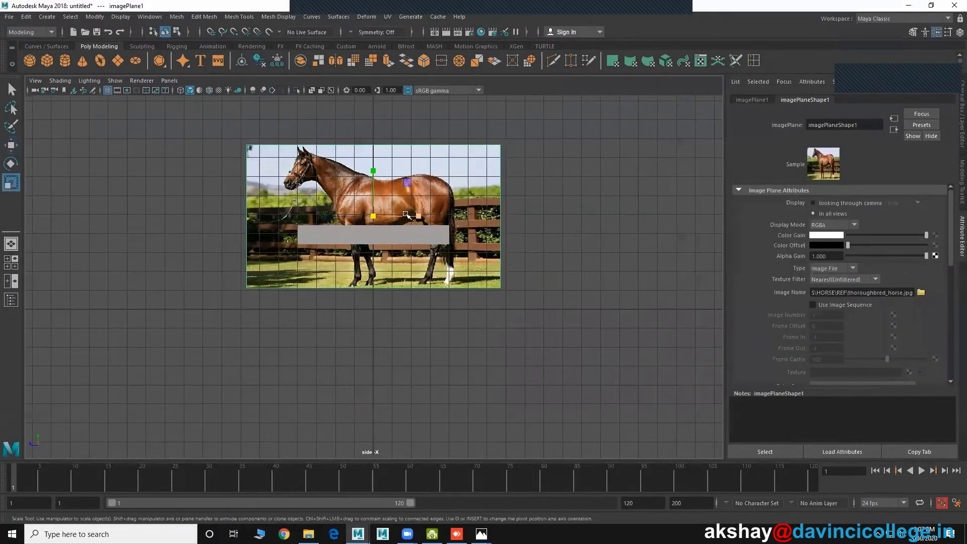
left_click_drag(379, 214, 361, 208)
key("w")
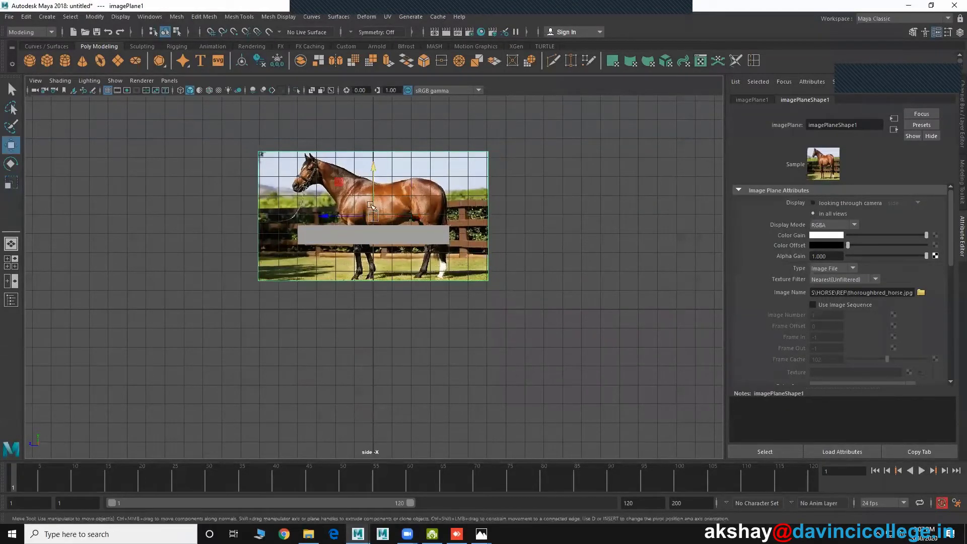
left_click_drag(373, 170, 371, 214)
mouse_move(511, 309)
right_mouse_down("alt")
mouse_move(481, 335)
mouse_move(521, 313)
right_mouse_up("alt")
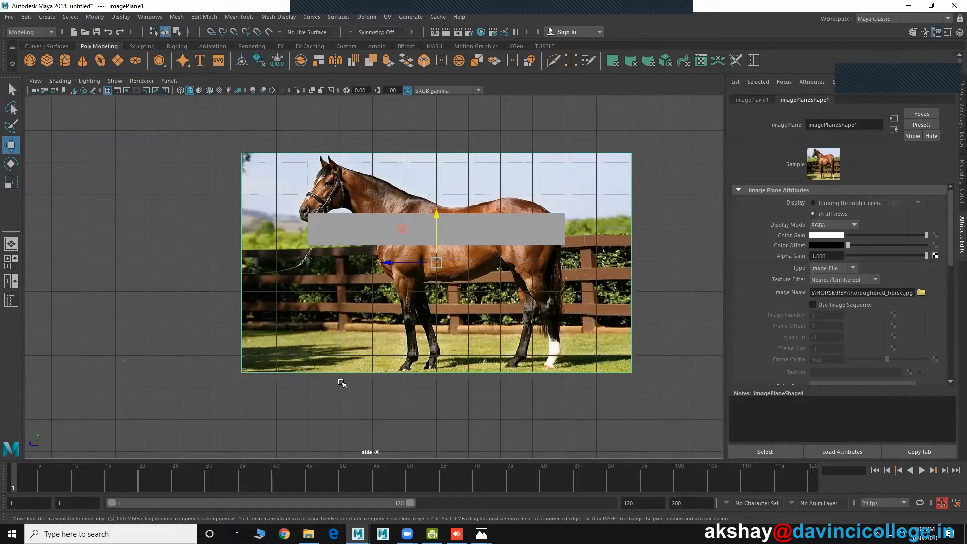
Step: Refit the image plane to the cube's length with the hooves on the ground line, and delete the guide cube
key("r")
left_click_drag(436, 262, 446, 245)
key("w")
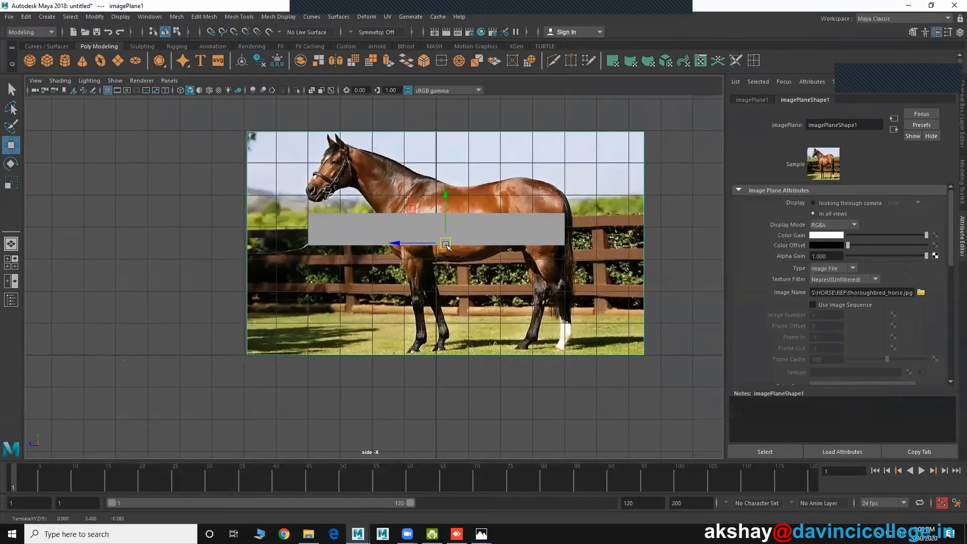
left_click(351, 237)
key("Delete")
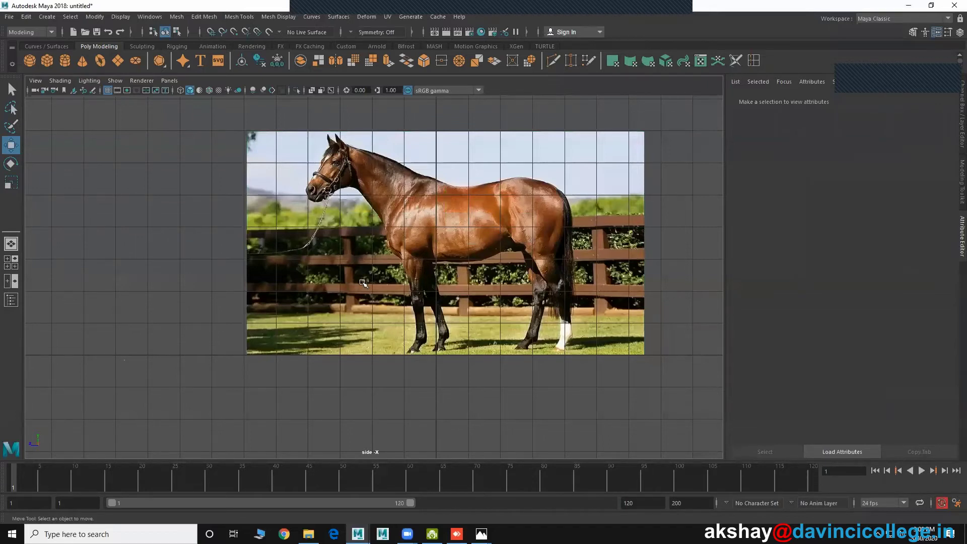
Step: Examine the Dimension_Width reference photo in the REF folder for the horse's body width
mouse_move(310, 528)
left_click(319, 481)
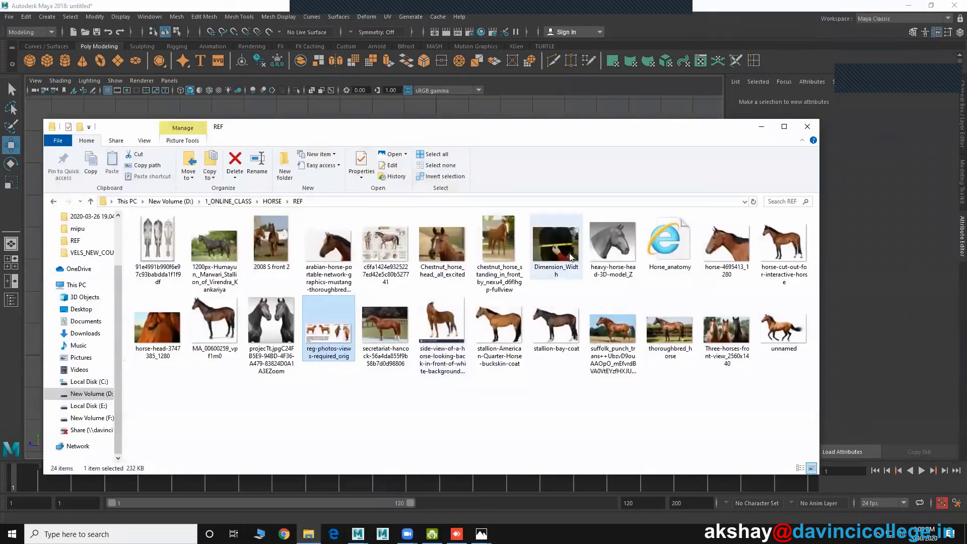
left_click(566, 250)
double_click(567, 250)
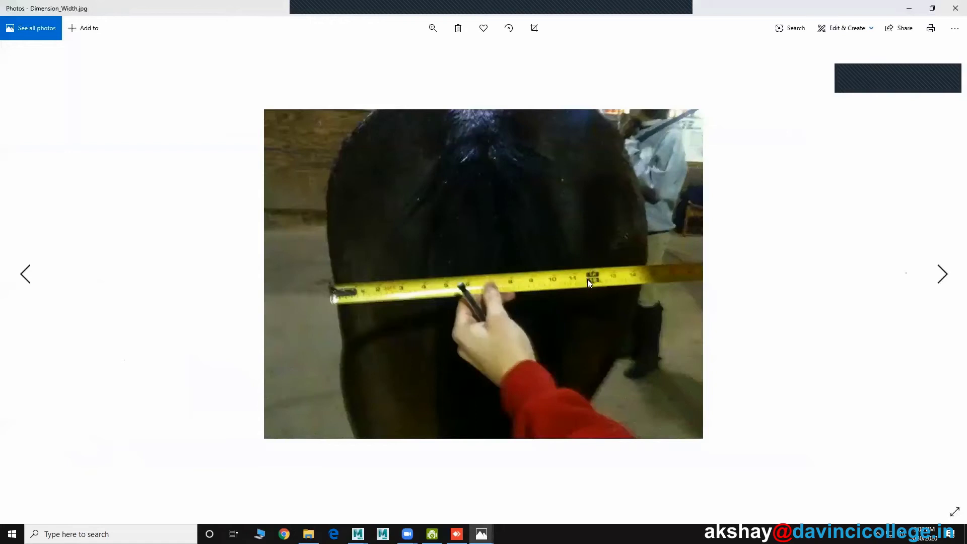
left_click(953, 13)
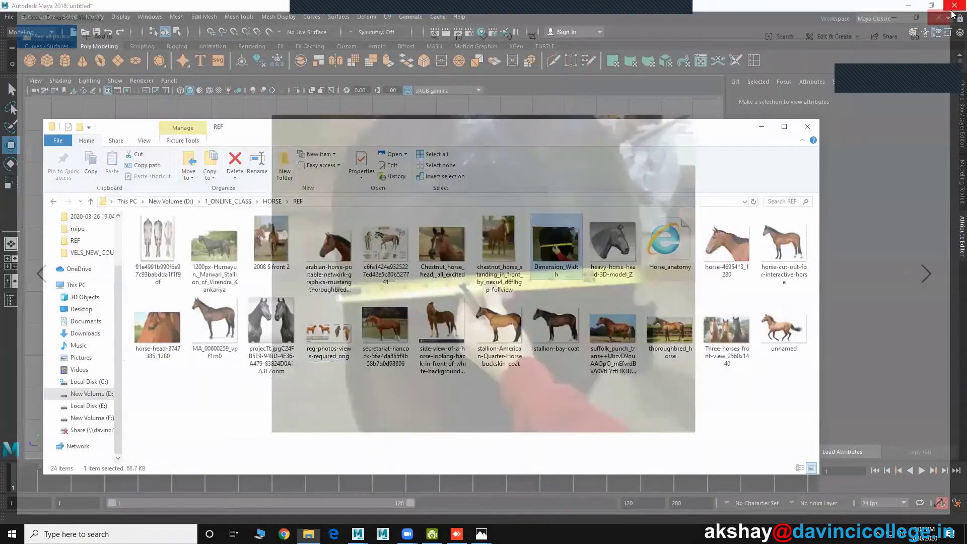
left_click(761, 124)
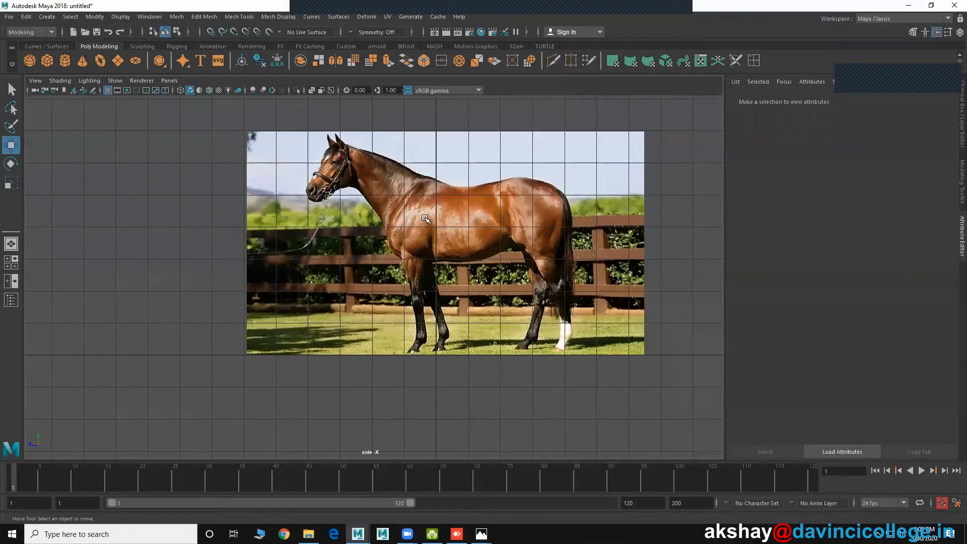
Step: Place a new polygon cube on the horse's torso, and display the side view in wireframe with the grid hidden
middle_click_drag(476, 257, 407, 299, "alt")
scroll(472, 315, "up", 2)
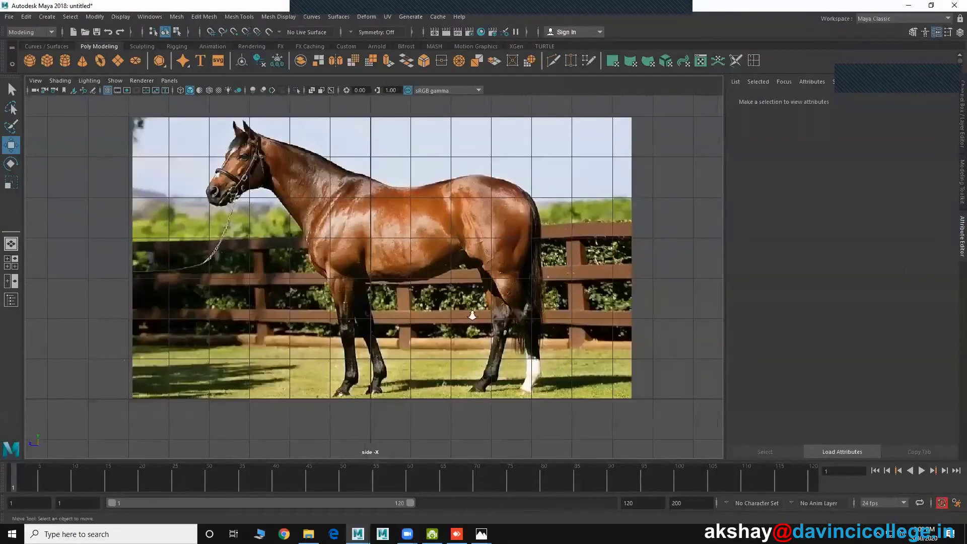
scroll(472, 315, "up", 2)
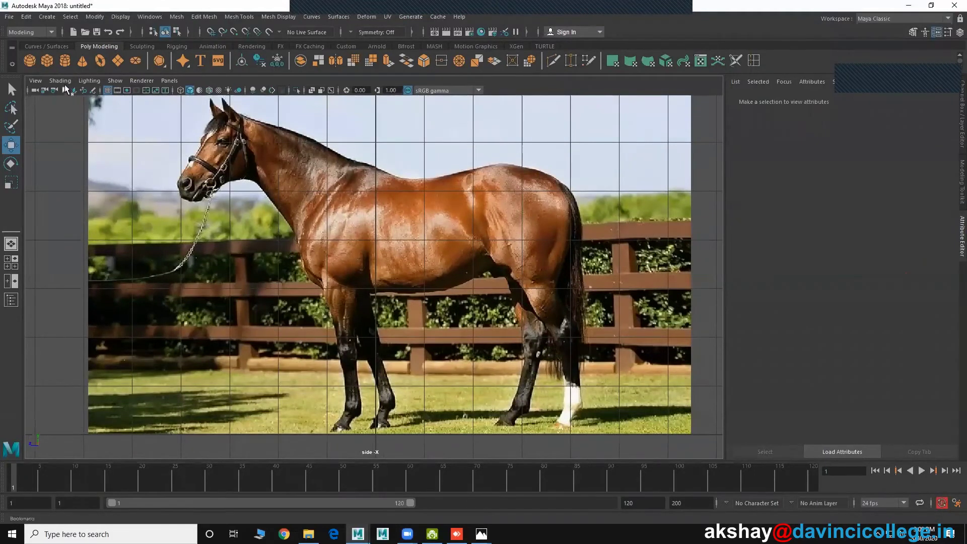
left_click(42, 61)
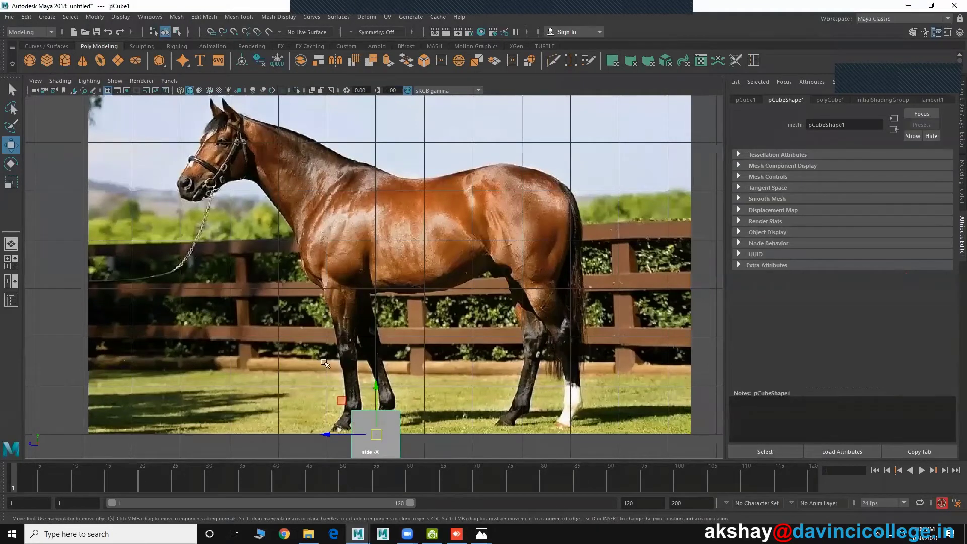
left_click_drag(376, 434, 399, 243)
key("4")
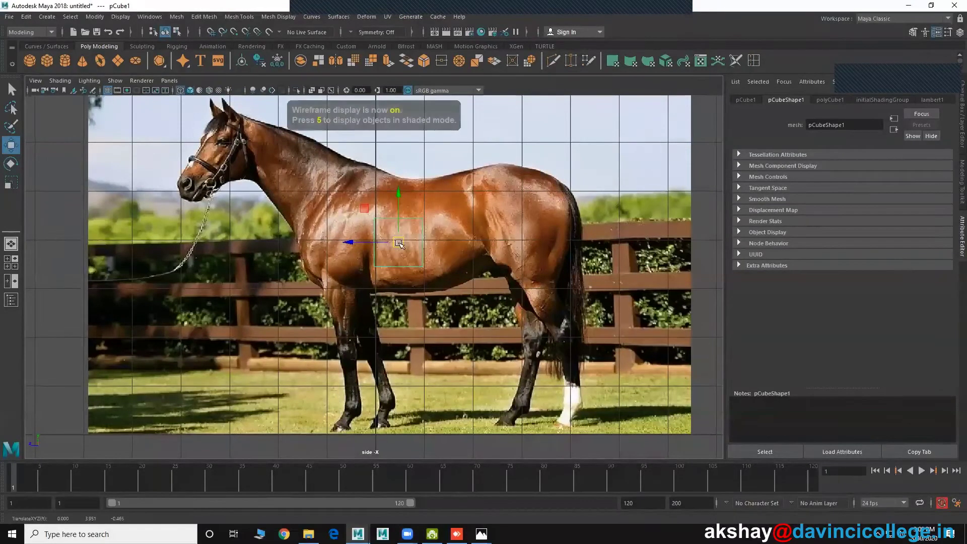
left_click(107, 90)
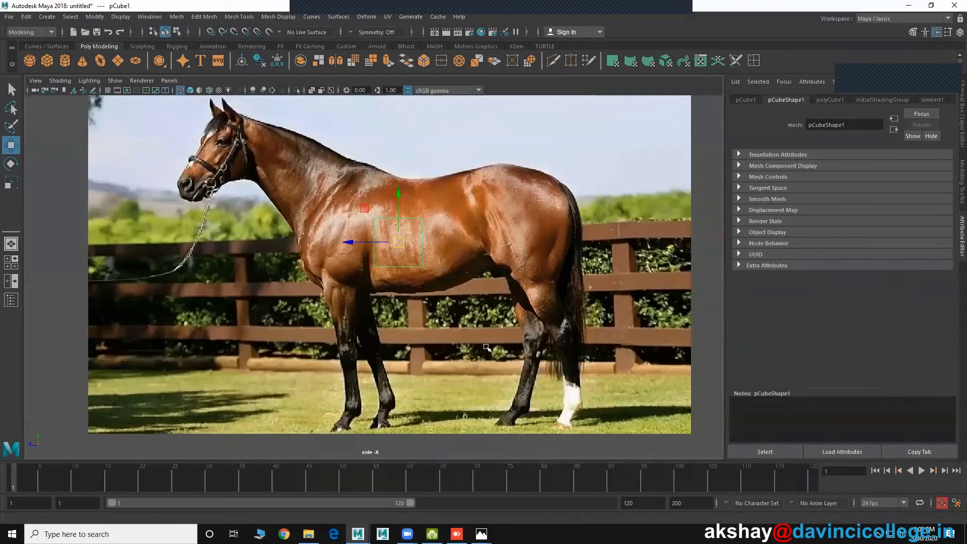
Step: Scale the cube up uniformly to the depth of the horse's torso and recentre it on the barrel
scroll(382, 318, "down", 3)
middle_click_drag(383, 318, 379, 348, "alt")
scroll(429, 347, "up", 3)
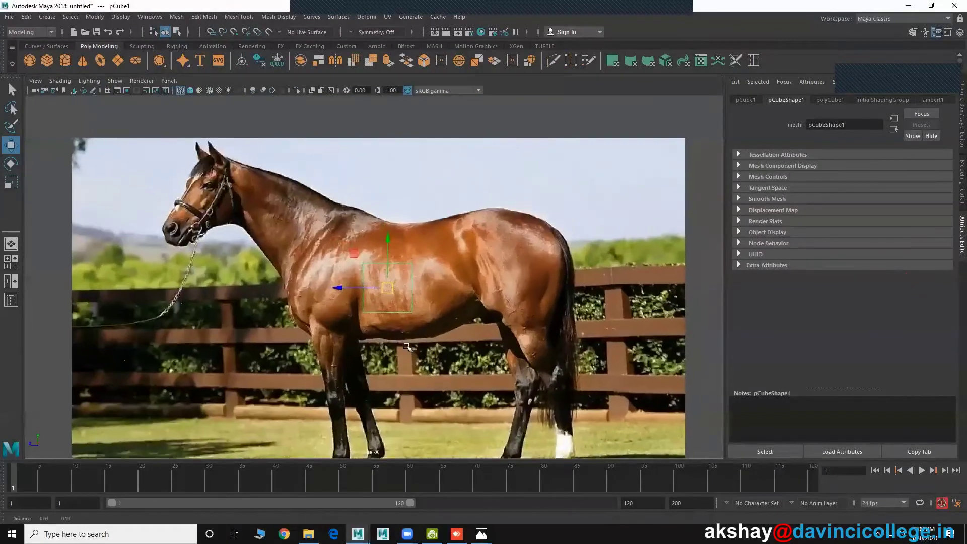
key("r")
left_click_drag(391, 290, 445, 306)
key("w")
mouse_move(388, 290)
left_mouse_down()
mouse_move(388, 278)
mouse_move(398, 285)
left_mouse_up()
key("r")
Step: Reduce the cube's uniform scale slightly, judging its width in the top and perspective views
key("space")
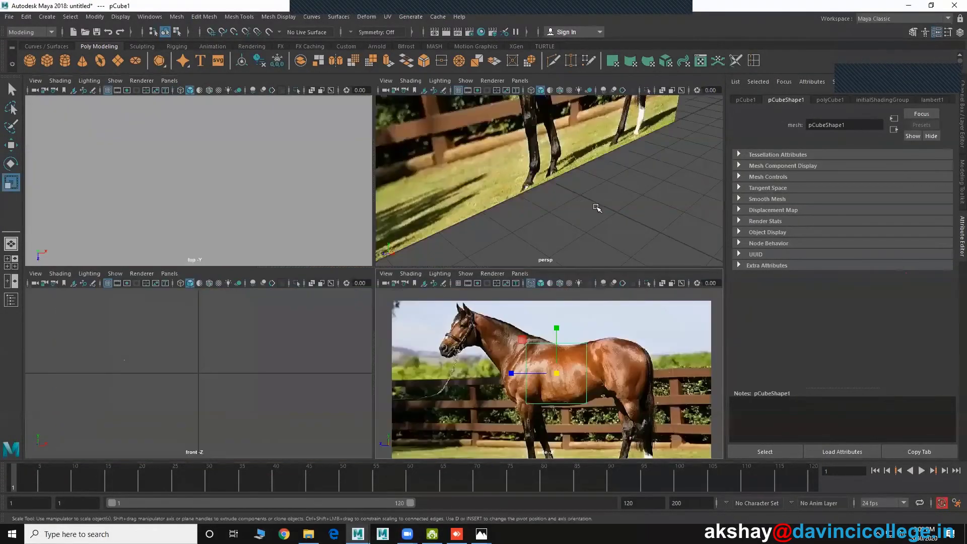
right_click_drag(598, 206, 540, 200, "alt")
mouse_move(540, 200)
left_mouse_down("alt")
mouse_move(553, 227)
mouse_move(528, 183)
left_mouse_up("alt")
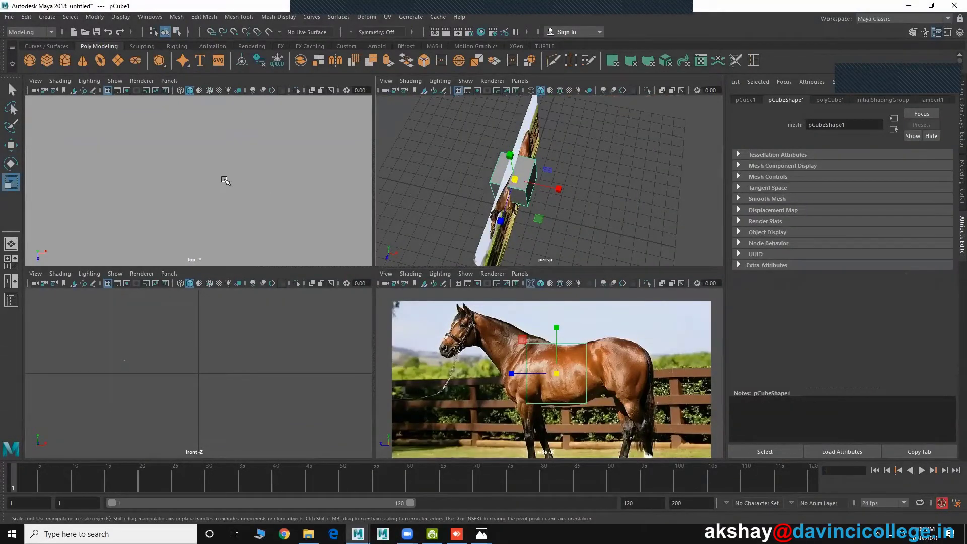
key("f")
middle_click_drag(244, 188, 253, 207, "alt")
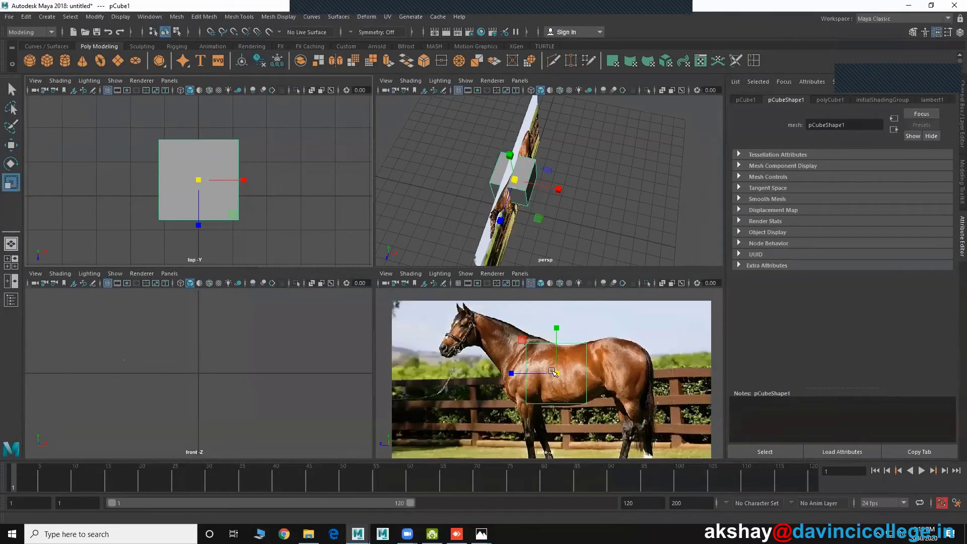
mouse_move(557, 373)
left_mouse_down()
mouse_move(566, 371)
mouse_move(547, 368)
mouse_move(571, 372)
mouse_move(552, 371)
left_mouse_up()
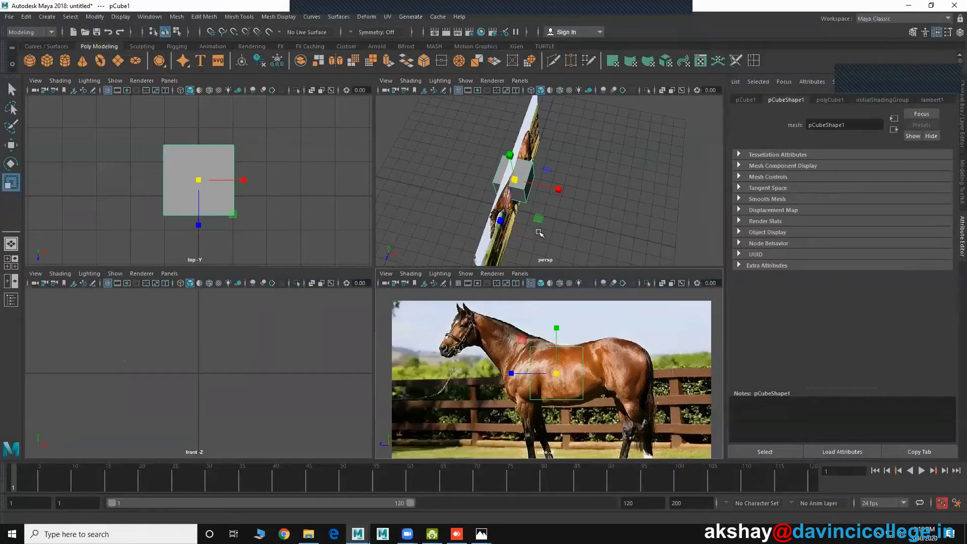
Step: Hide image planes in the perspective view and deselect the cube
left_click_drag(519, 223, 489, 179, "alt")
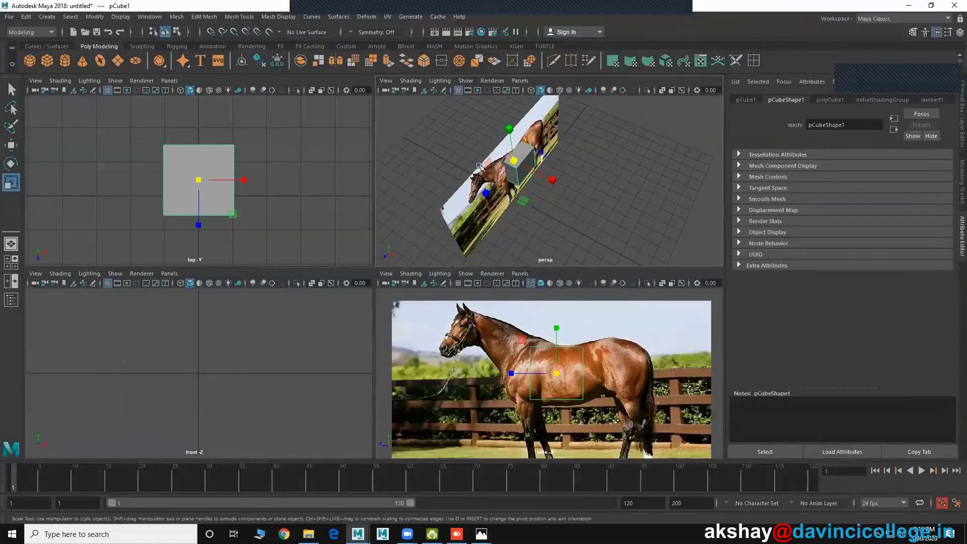
left_click(464, 81)
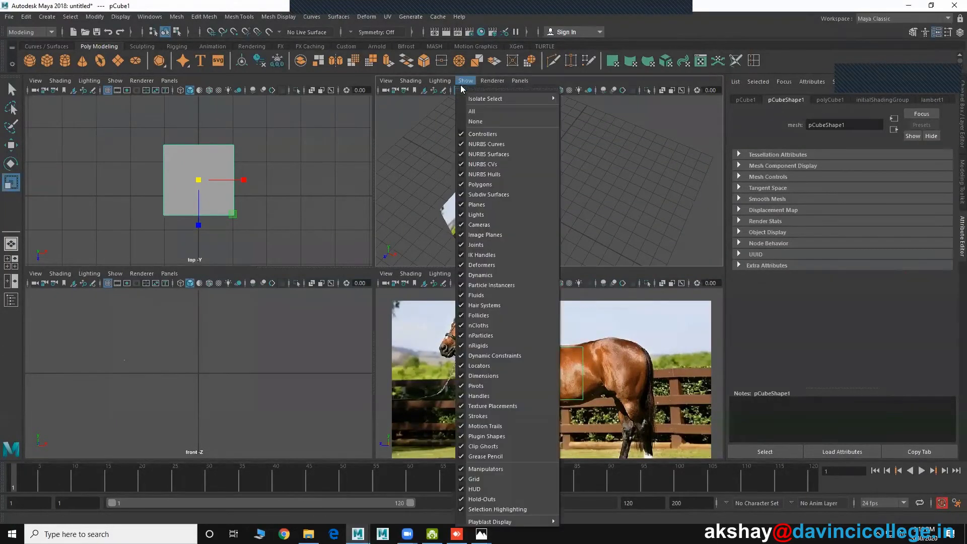
left_click(487, 234)
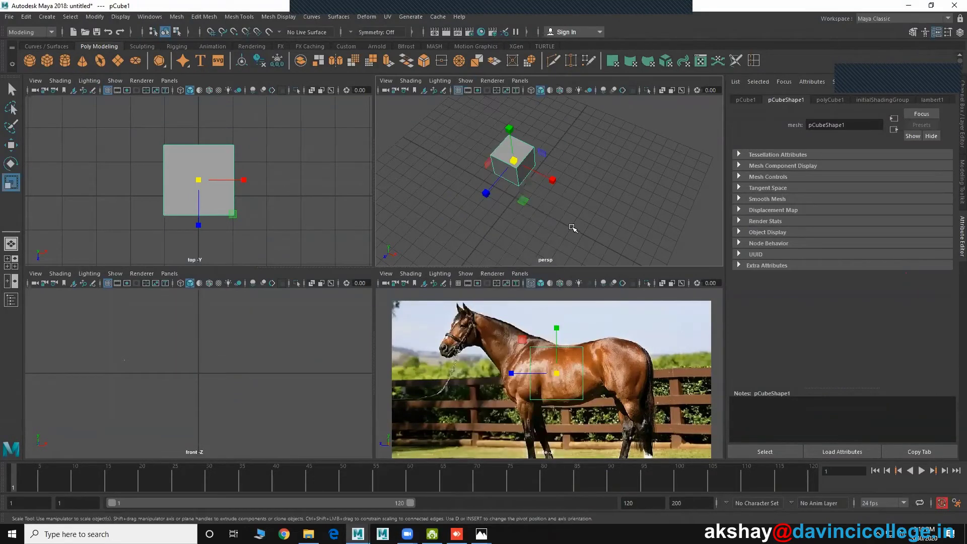
left_click(572, 227)
Step: Select the cube's front vertices and move them up to the back of the horse's head in the side view
key("space")
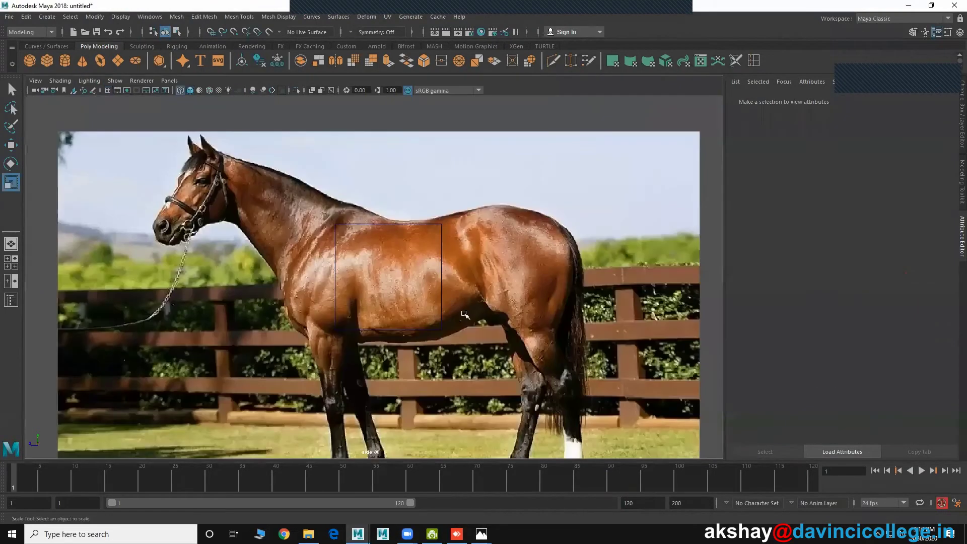
left_click(366, 226)
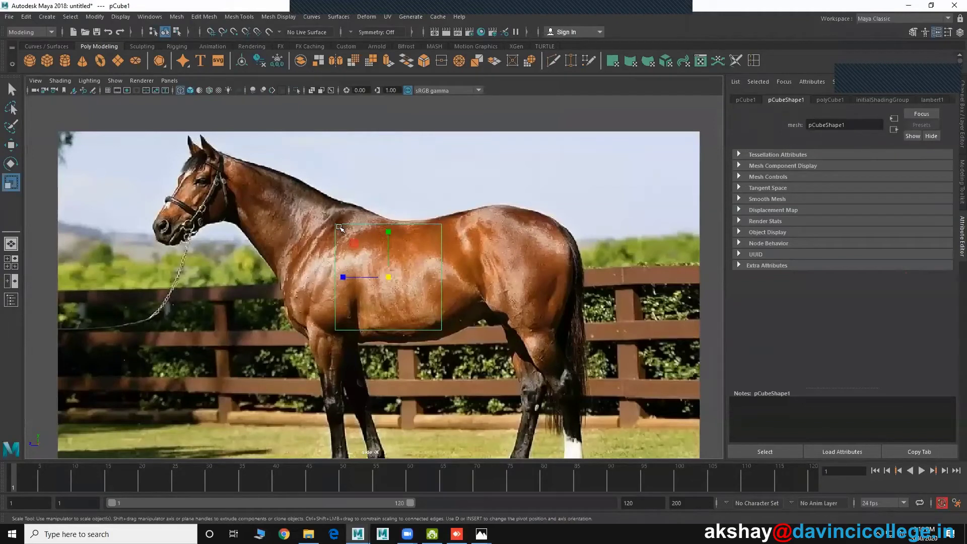
right_click_drag(338, 226, 289, 227)
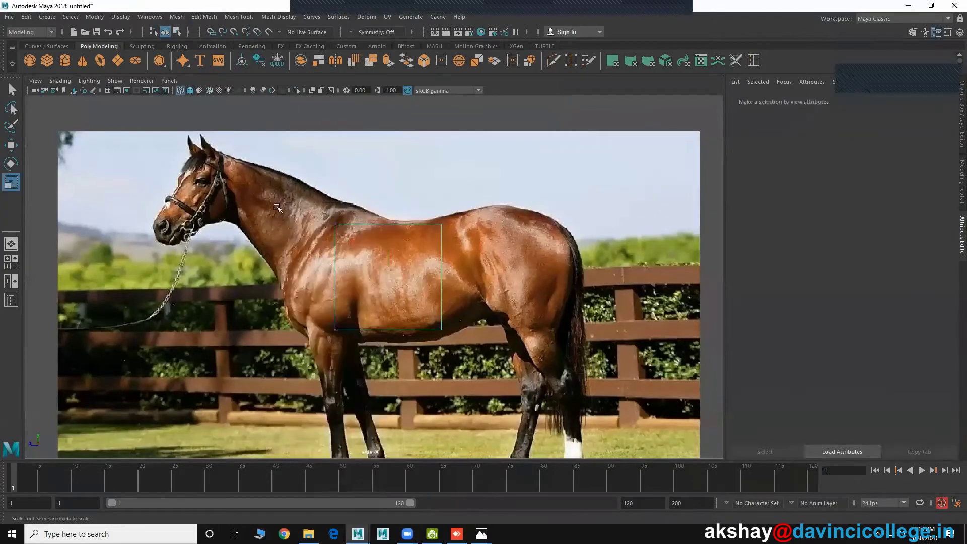
left_click_drag(365, 348, 366, 344)
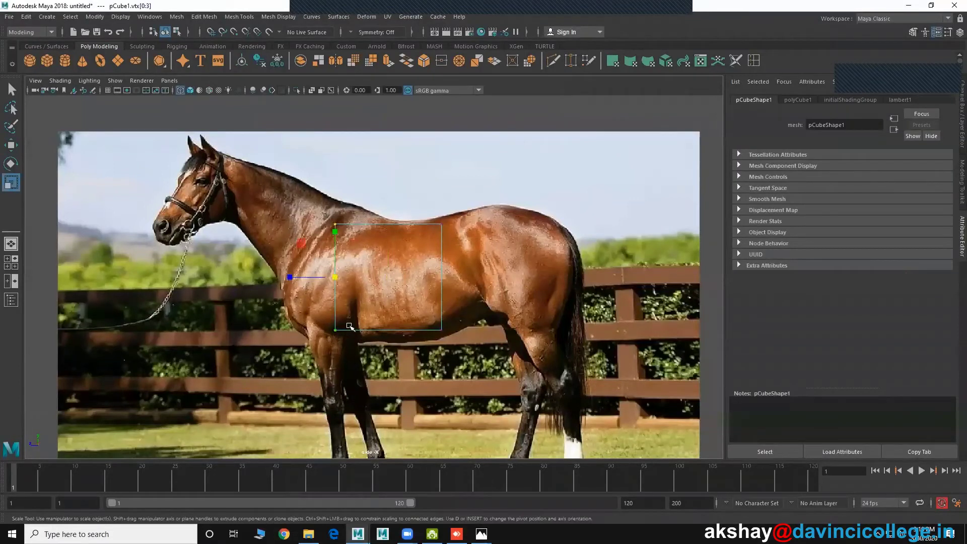
key("w")
left_click_drag(334, 277, 227, 195)
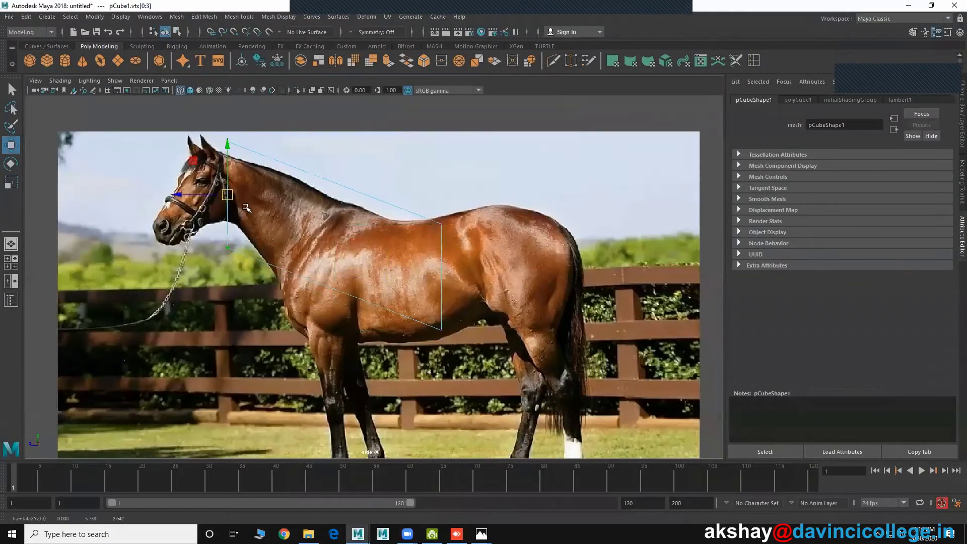
Step: Scale the front vertices down to the neck's size behind the head, narrowing that end in the top view
key("r")
left_click_drag(227, 151, 198, 179)
key("space")
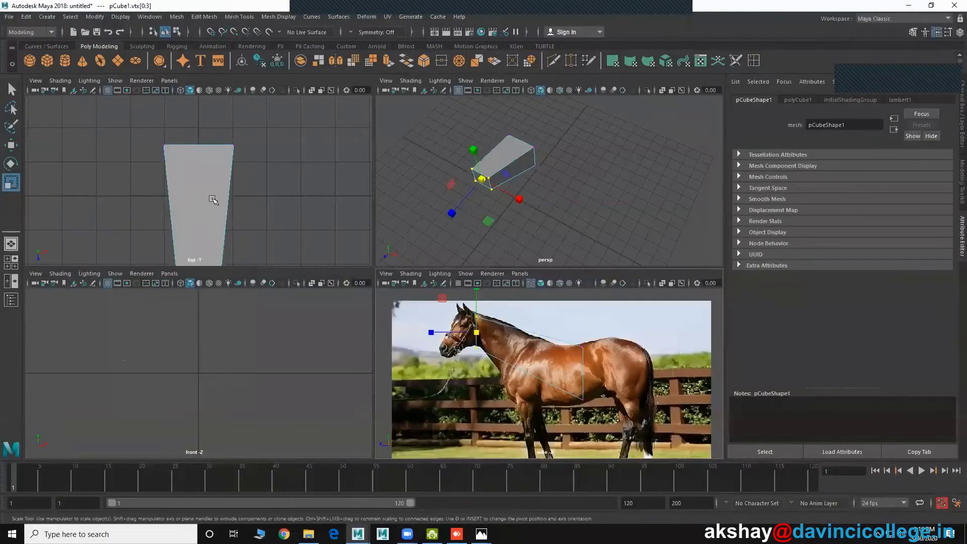
scroll(222, 192, "down", 2)
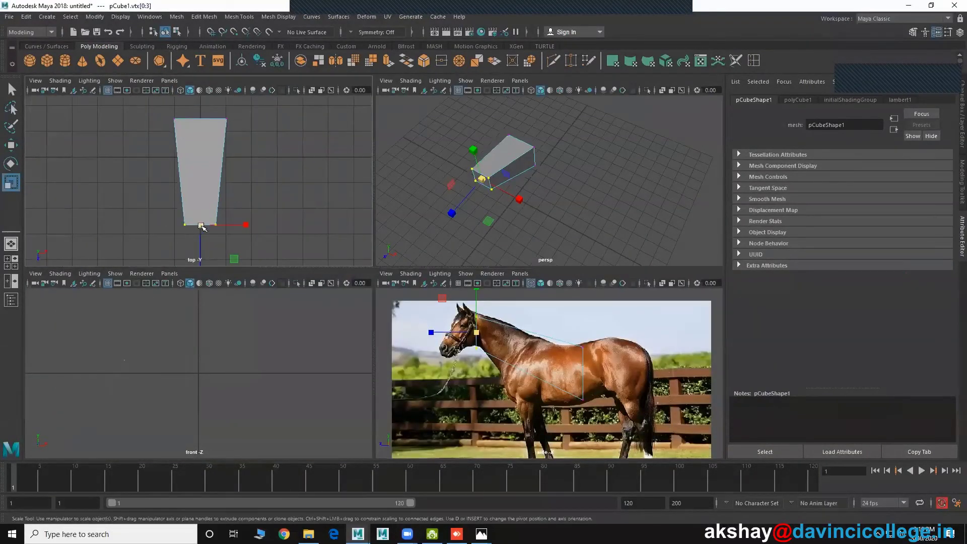
left_click_drag(477, 334, 443, 336)
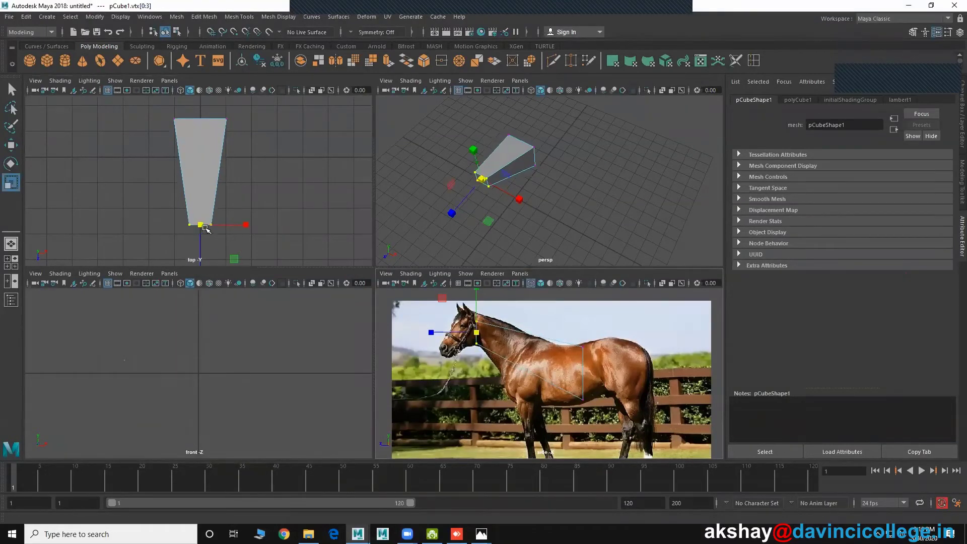
left_click_drag(472, 330, 474, 332)
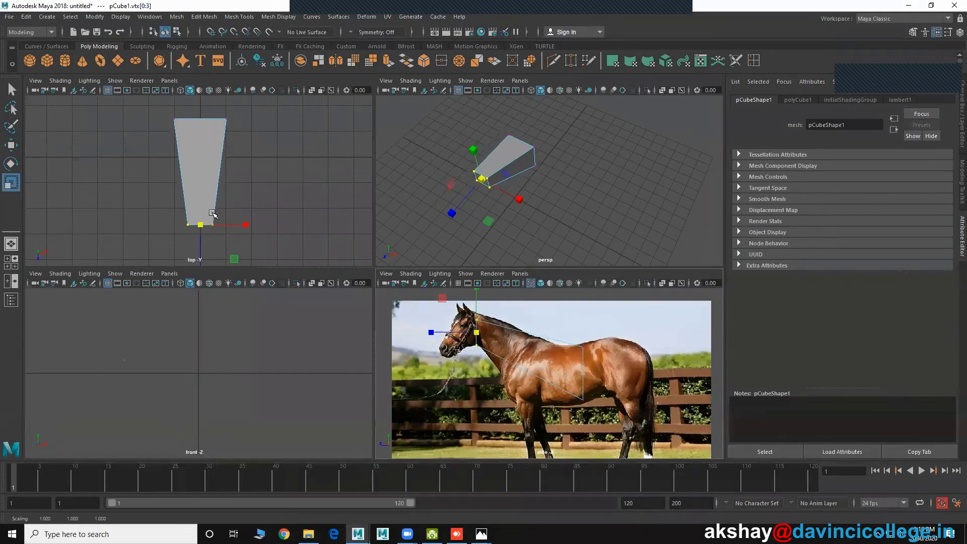
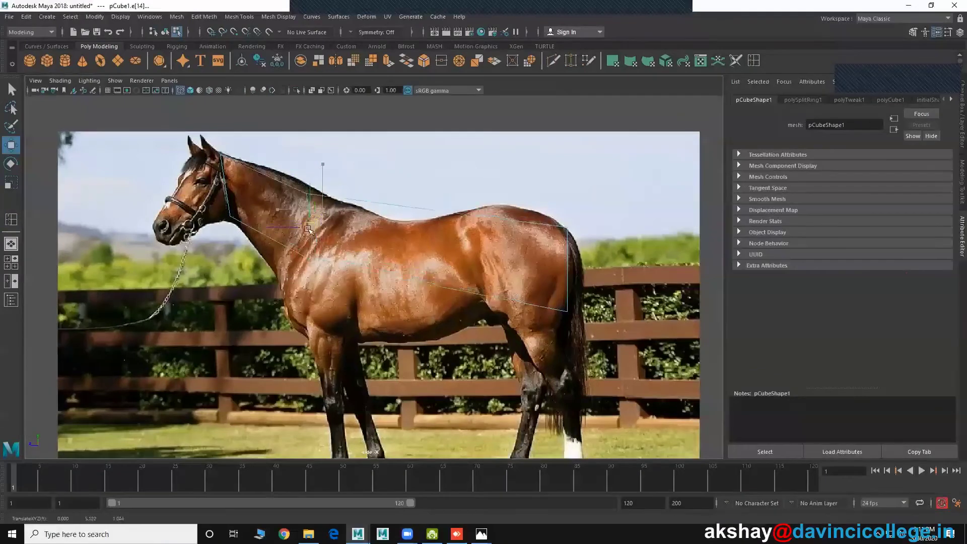
Step: Rotate, move and scale the edge loop at the neck's base to follow the horse's lower neck outline in the side view
key("e")
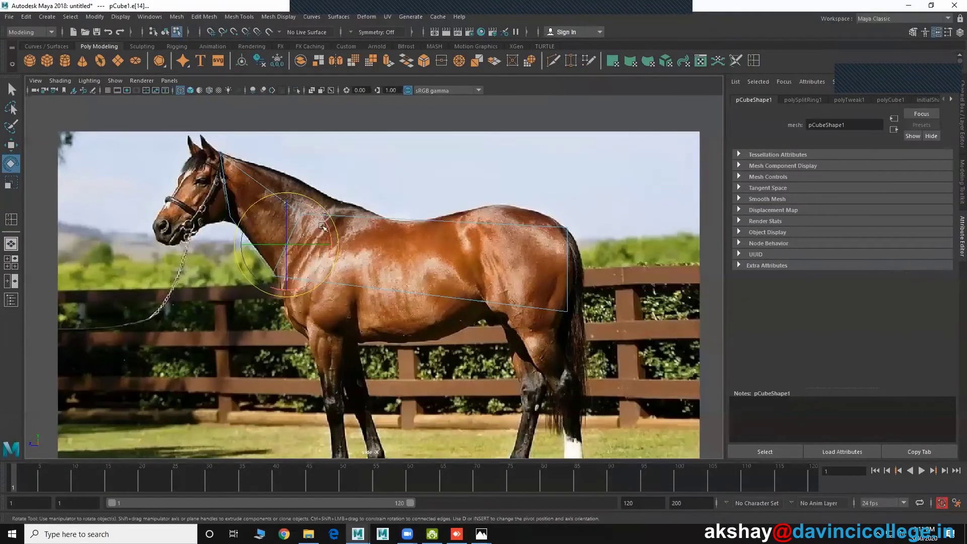
key("w")
left_click_drag(287, 245, 313, 235)
key("r")
Step: Insert an edge loop at mid-body, then lower, tilt and enlarge it to span the horse's back and belly
left_click(279, 16)
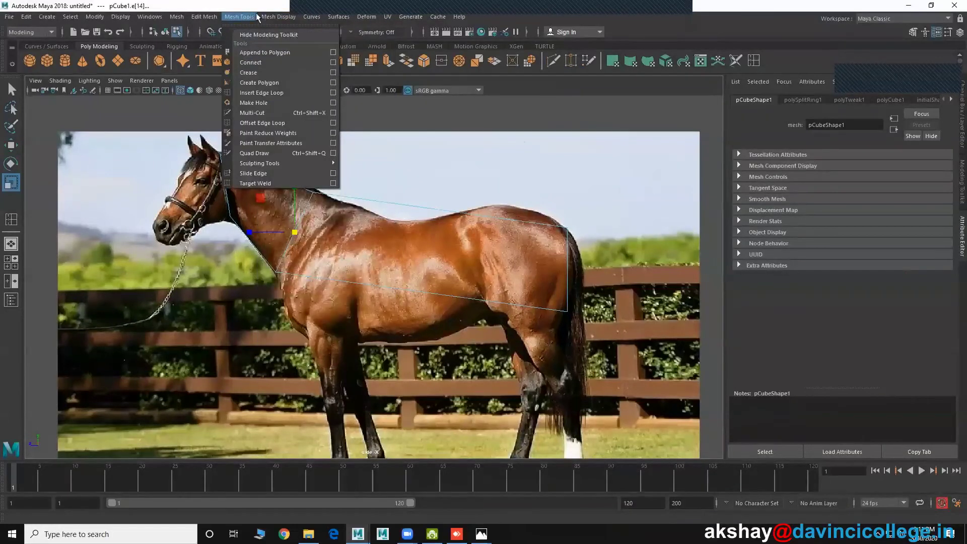
mouse_move(239, 17)
left_click(261, 93)
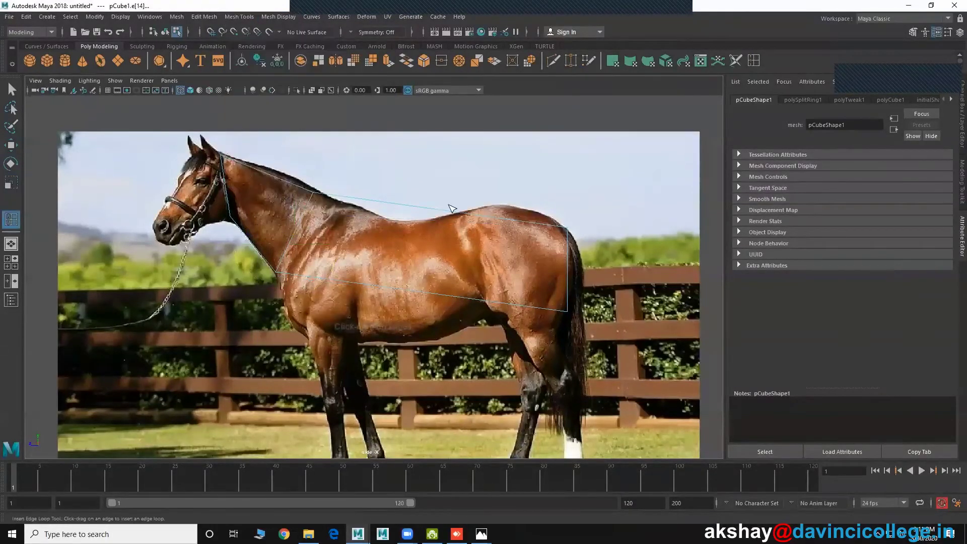
left_click(422, 218)
key("w")
left_click_drag(407, 249, 408, 283)
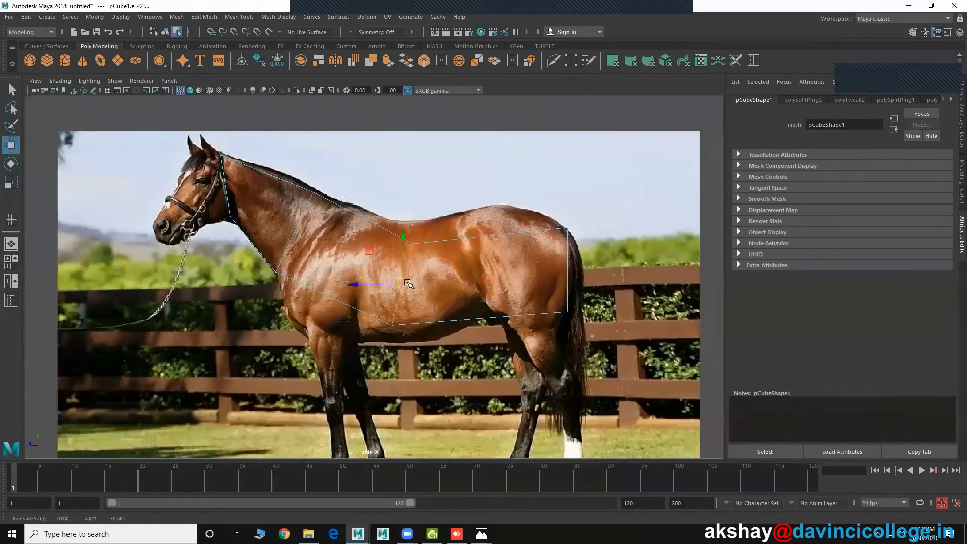
key("e")
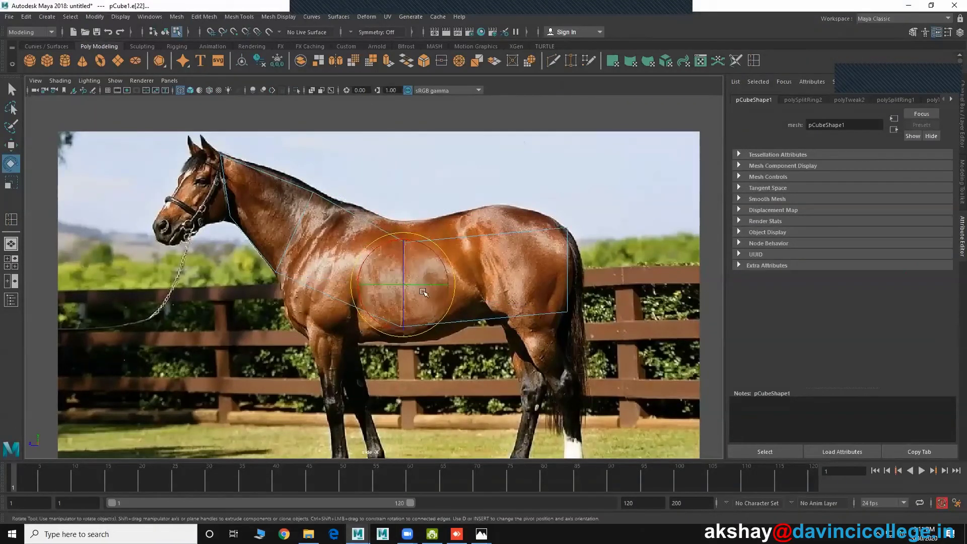
key("r")
middle_click_drag(423, 292, 428, 290)
Step: Insert an edge loop halfway along the neck and shift it to match the neck's upper and lower outlines
left_click(10, 220)
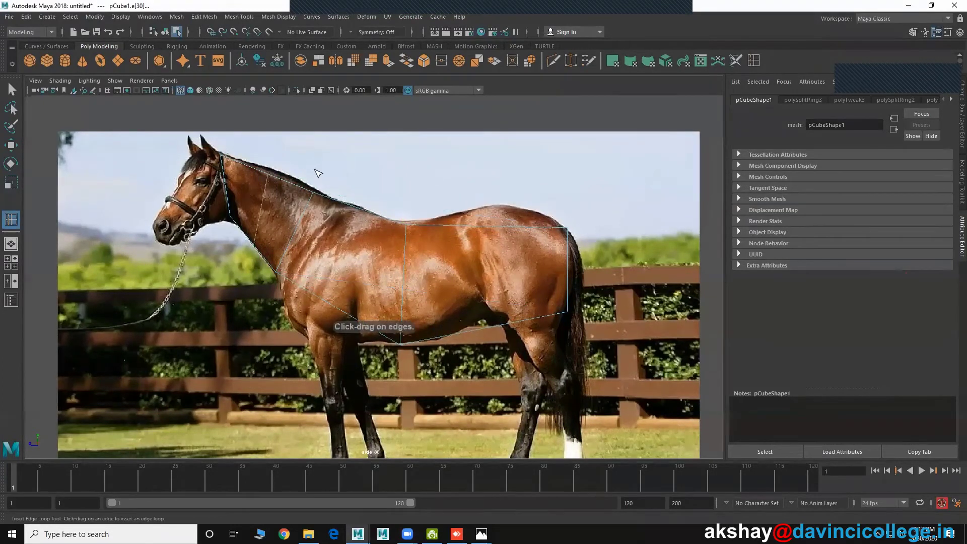
left_click_drag(301, 170, 266, 191)
key("w")
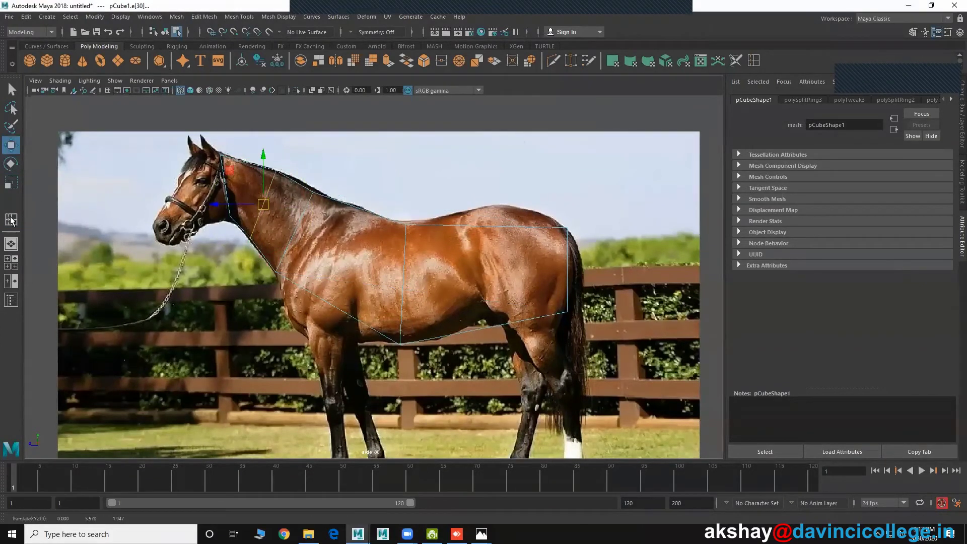
Step: Insert an edge loop between the neck's base and mid-body, then scale and move it to fit the withers and chest
left_click(11, 219)
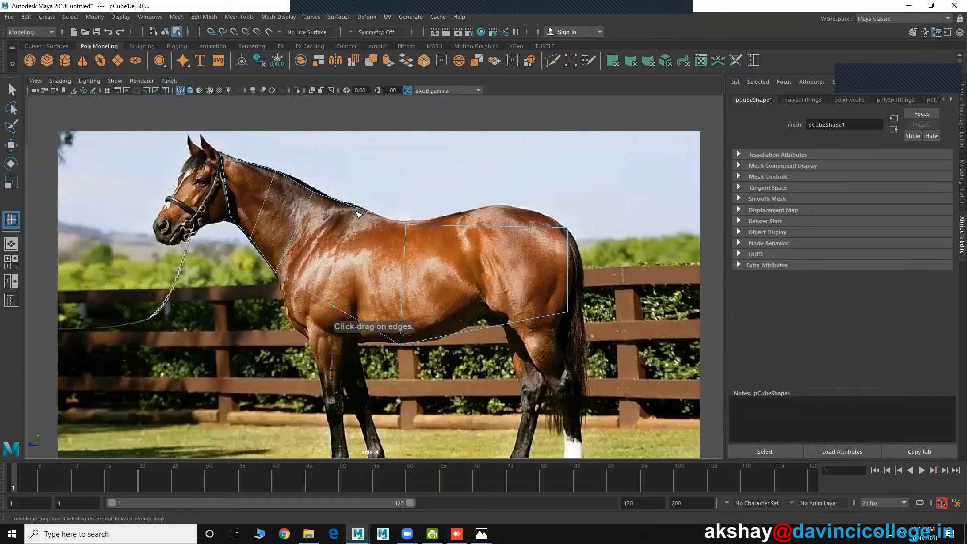
left_click_drag(355, 216, 353, 271)
key("r")
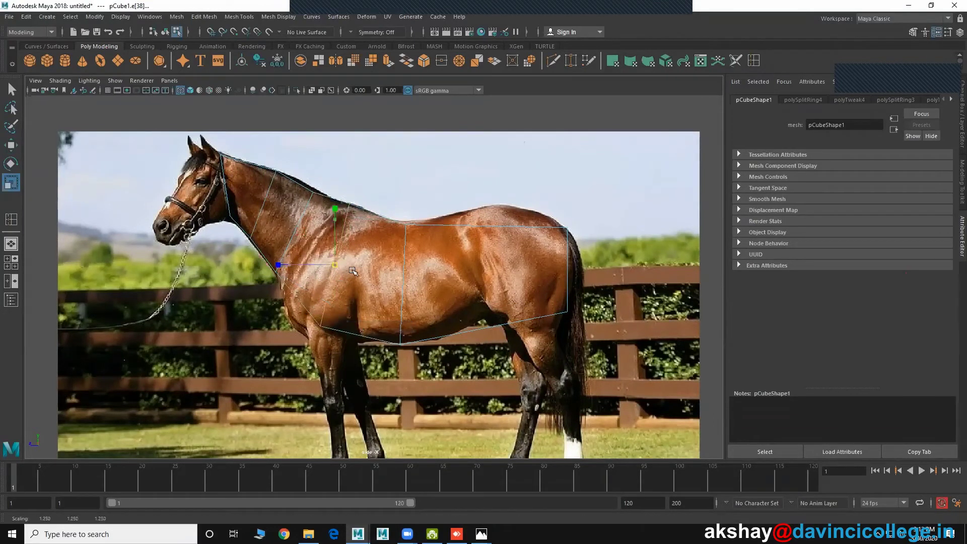
key("w")
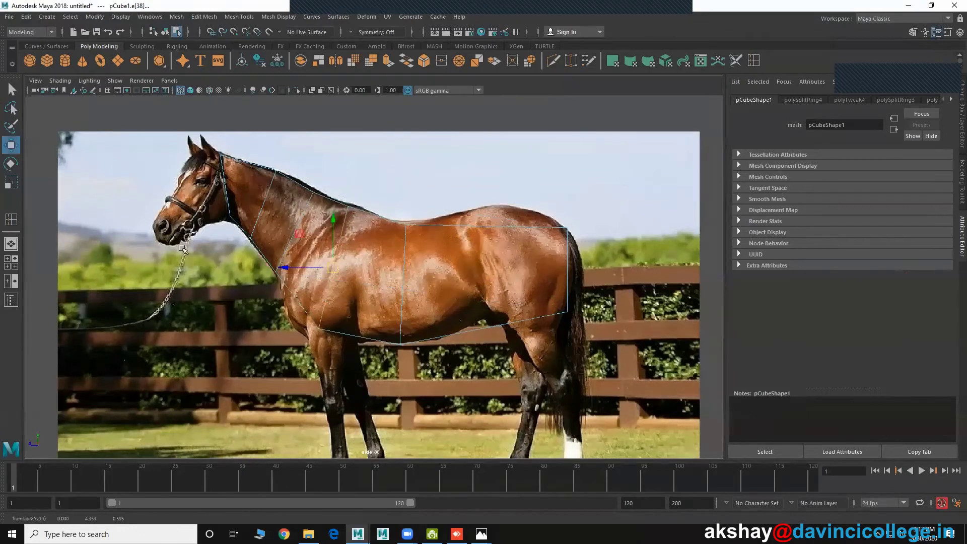
Step: Insert an edge loop in front of the hindquarters, then rotate, raise and enlarge it to fit the croup and flank
left_click(12, 222)
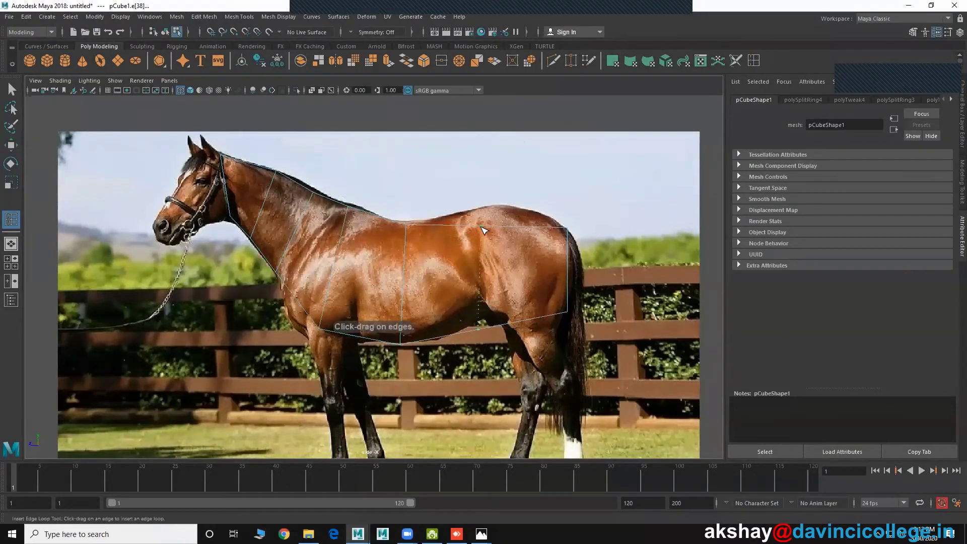
left_click(483, 228)
key("e")
left_click_drag(498, 226, 494, 225)
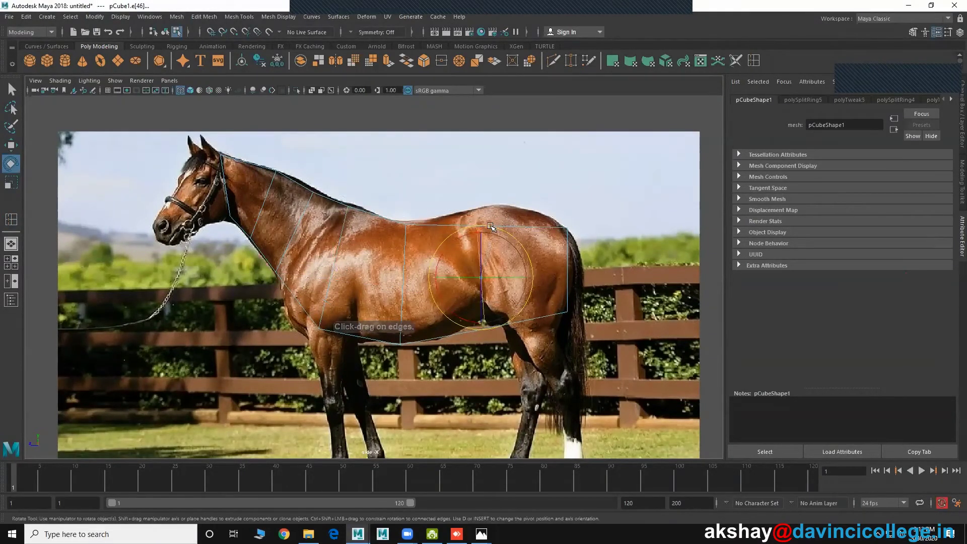
key("w")
left_click_drag(482, 265, 480, 259)
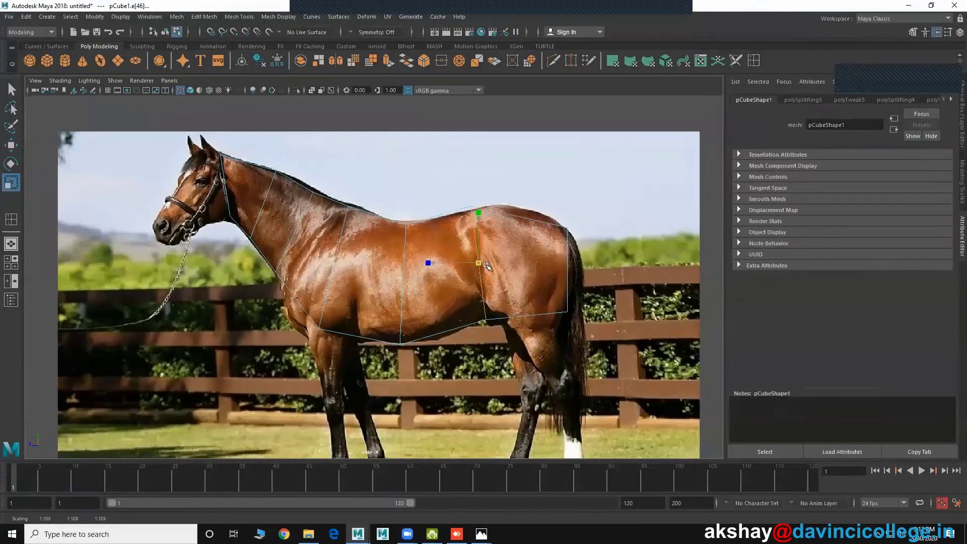
key("r")
left_click(12, 219)
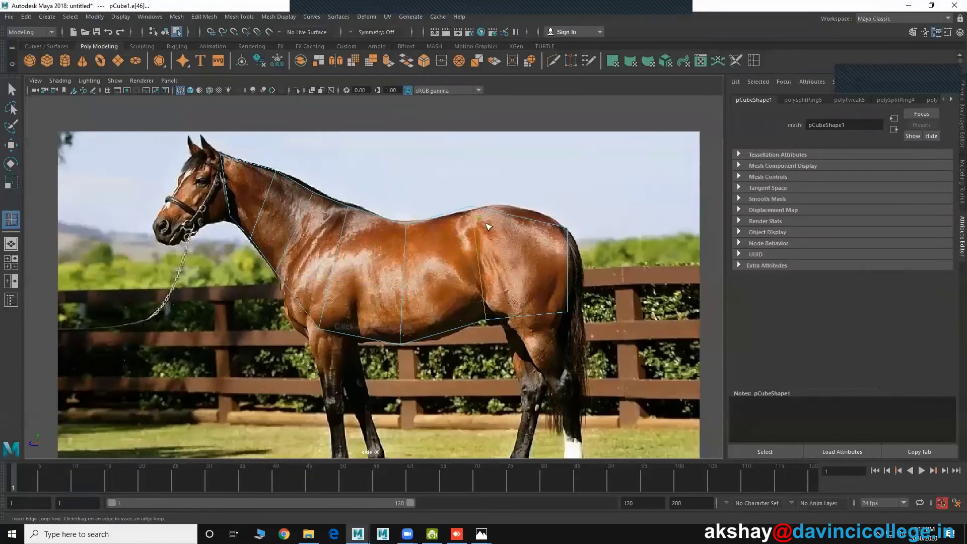
left_click(522, 224)
key("r")
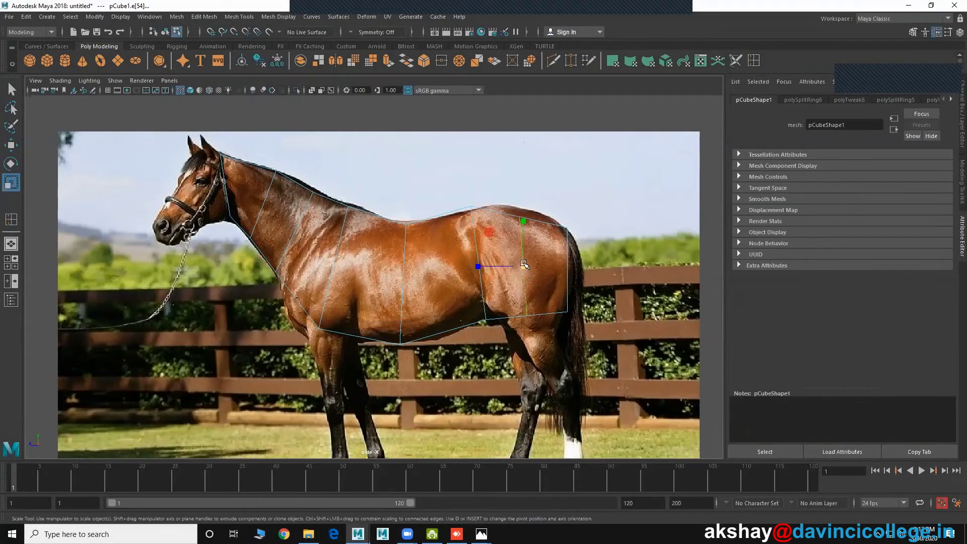
key("ctrl+z")
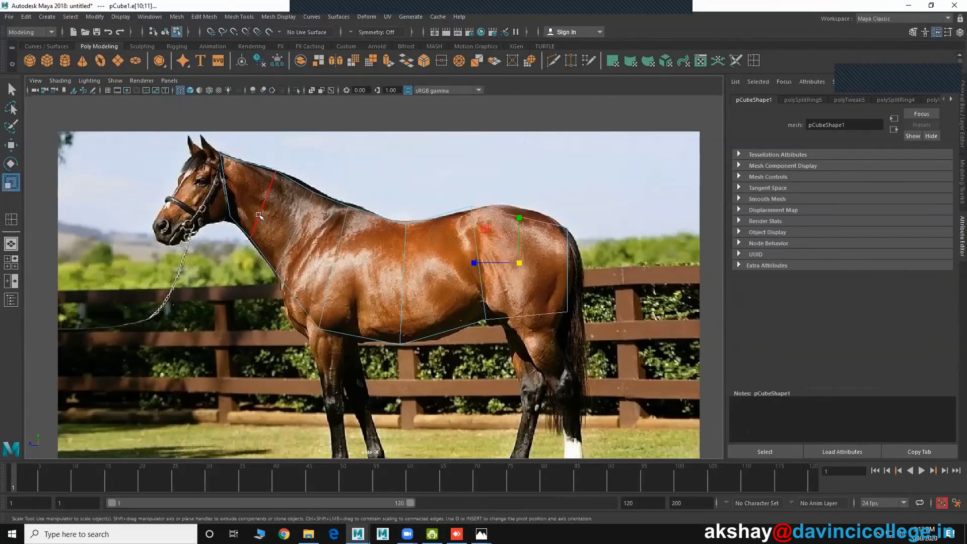
Step: Move the neck-base edge loop slightly back, then refine its scale and the shoulder loop's fit to the reference
left_click(294, 235)
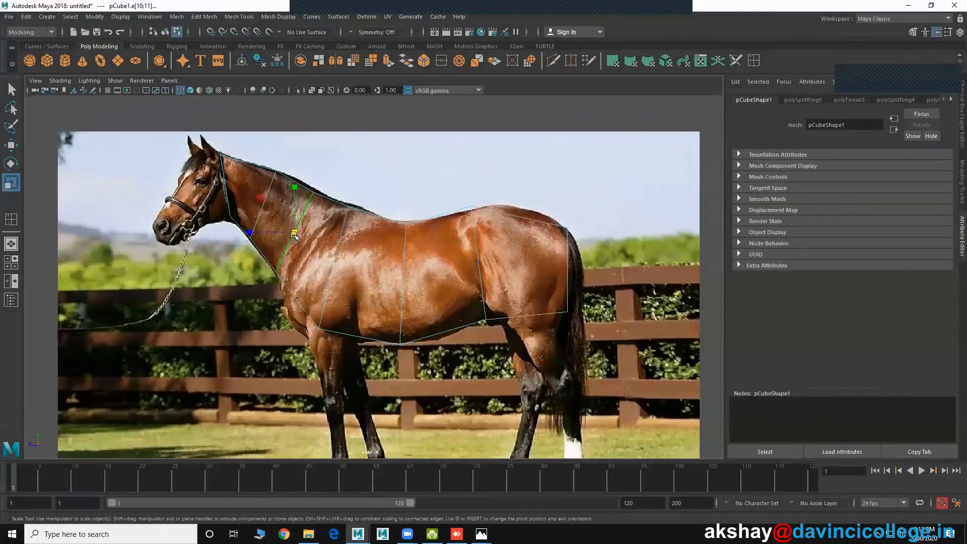
left_click(11, 145)
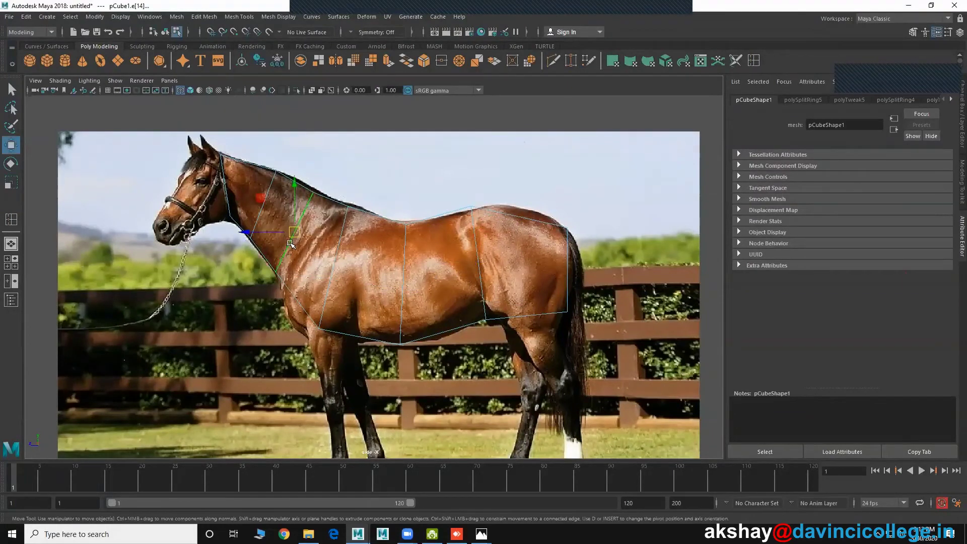
left_click_drag(290, 244, 300, 240)
key("r")
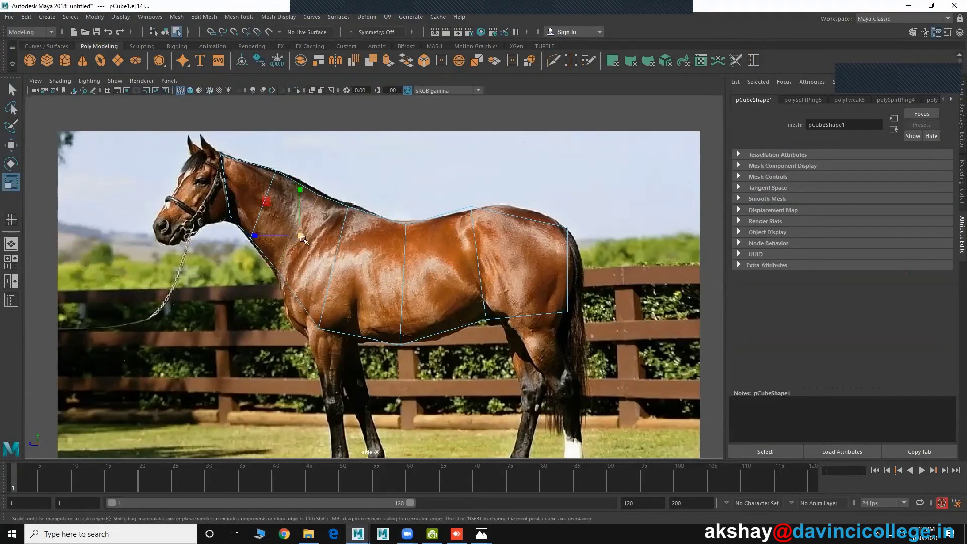
left_click(335, 268)
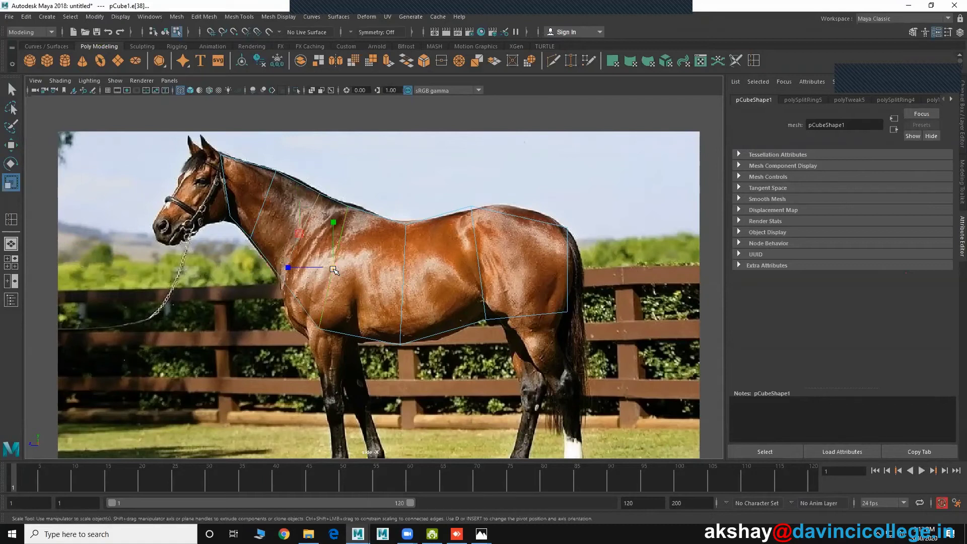
Step: Tilt the mid-body edge loop slightly and reposition it along the horse's back and belly
left_click(405, 288)
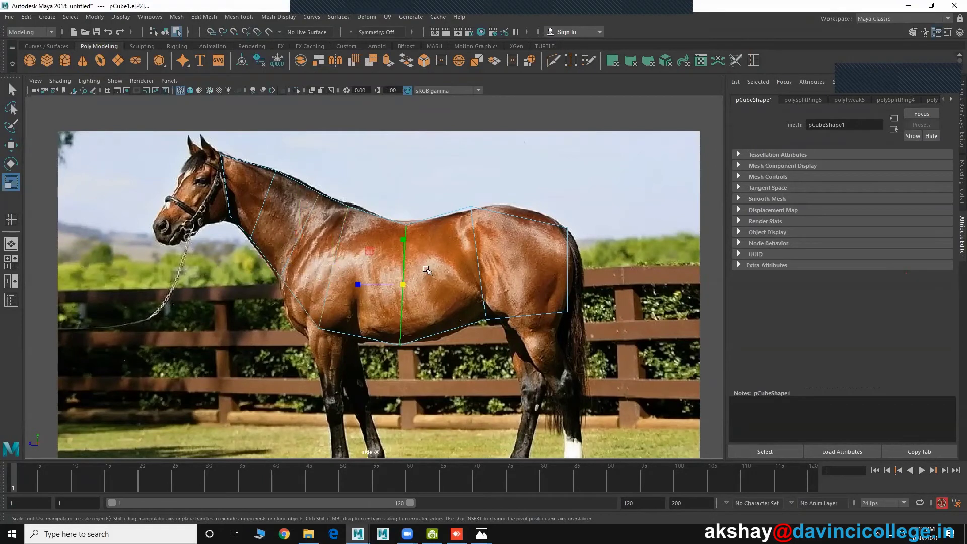
key("e")
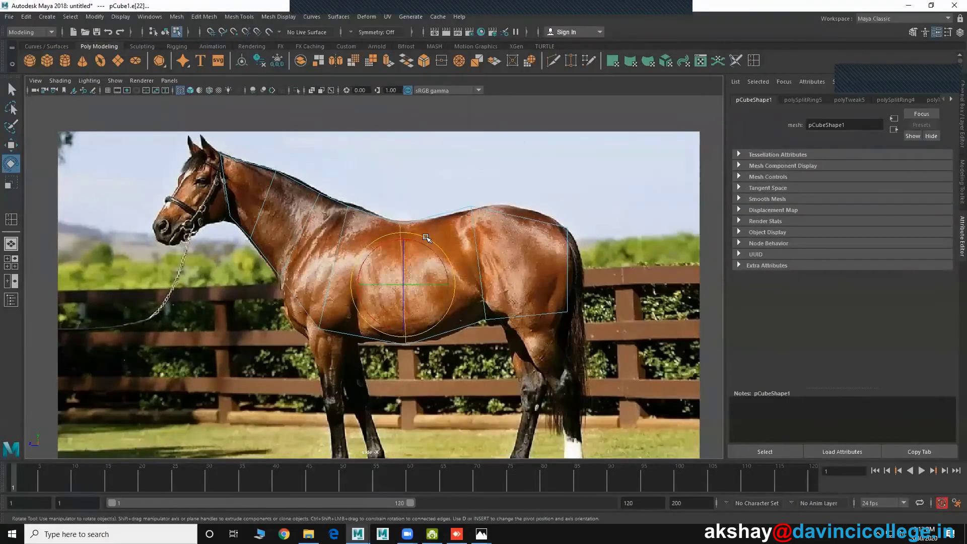
key("w")
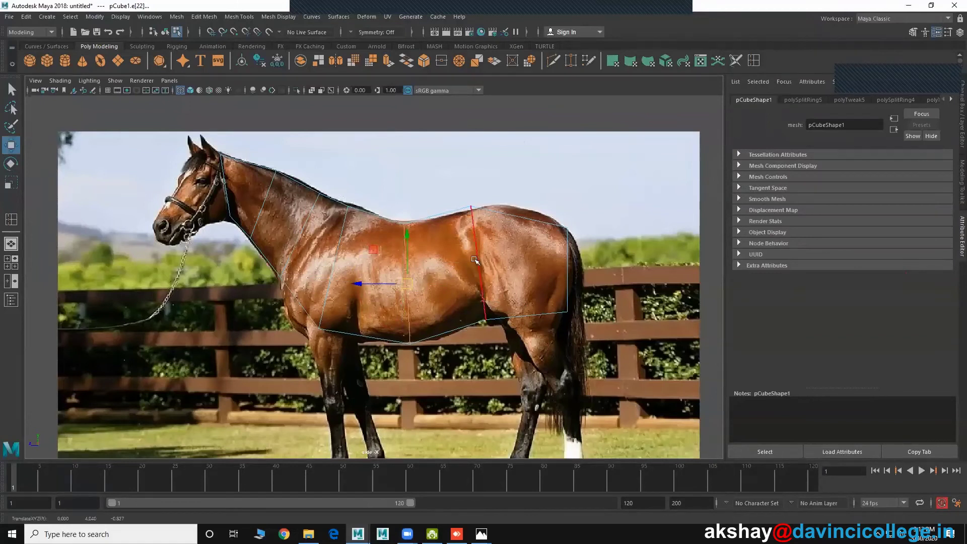
Step: Move the rear end edges slightly up and forward to the rump outline, then adjust the shoulder loop's rotation
left_click(474, 259)
left_click(568, 250)
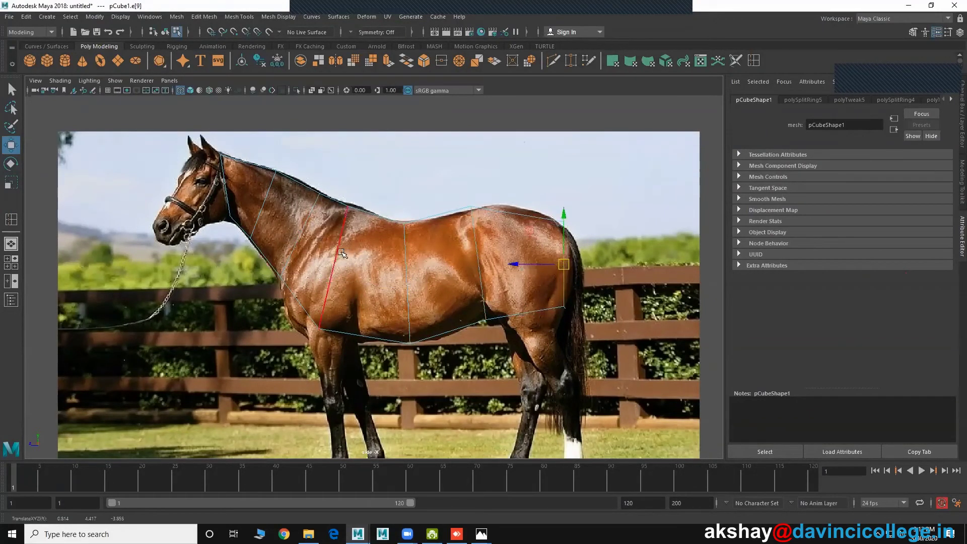
left_click(336, 265)
key("e")
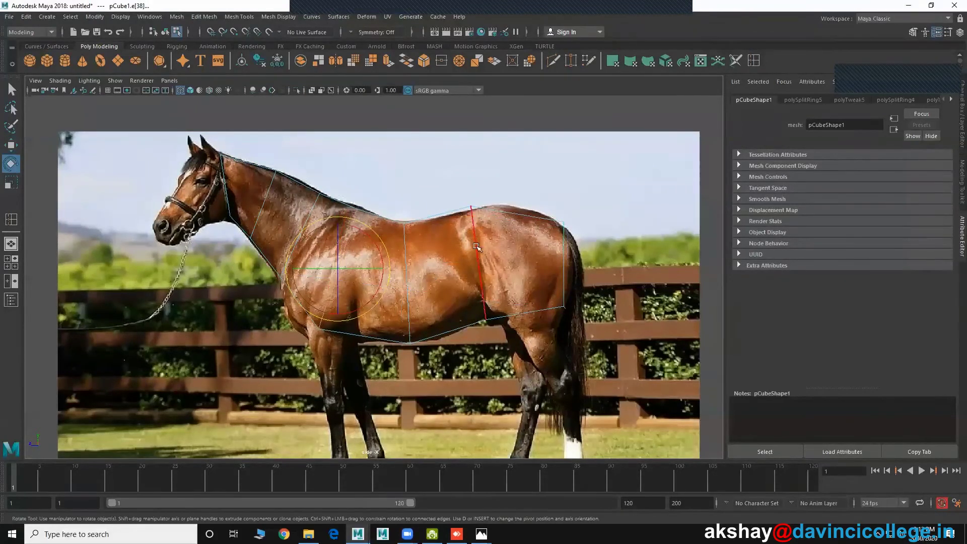
Step: Select the end face of the neck behind the head in the perspective view and delete it
key("space")
key("space")
left_click_drag(516, 178, 468, 237, "alt")
right_click_drag(291, 196, 337, 190)
left_click_drag(359, 244, 546, 384, "alt")
key("space")
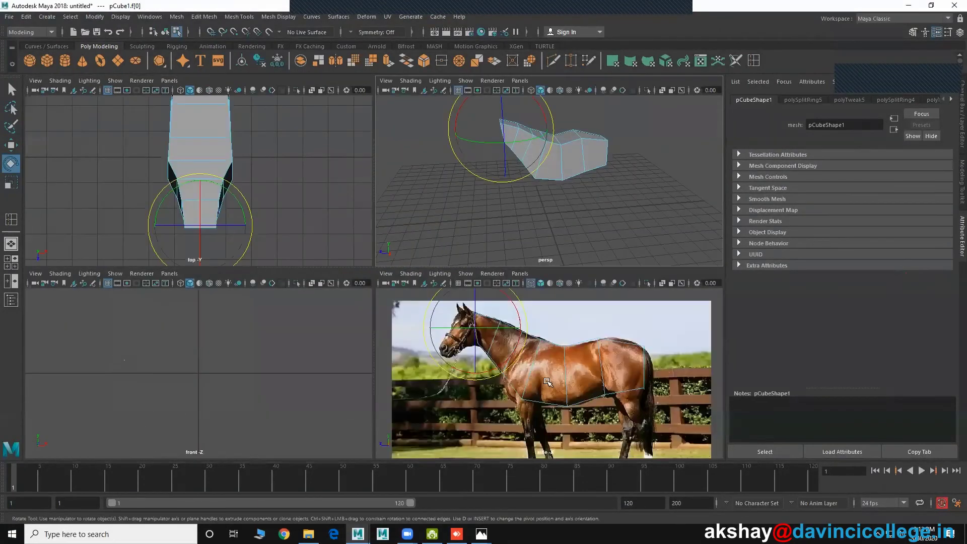
left_click(476, 348)
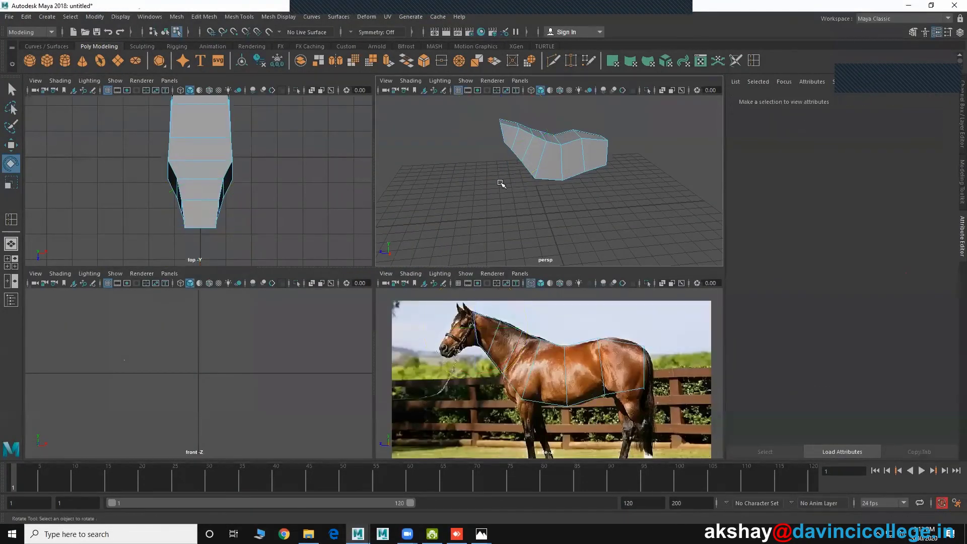
key("space")
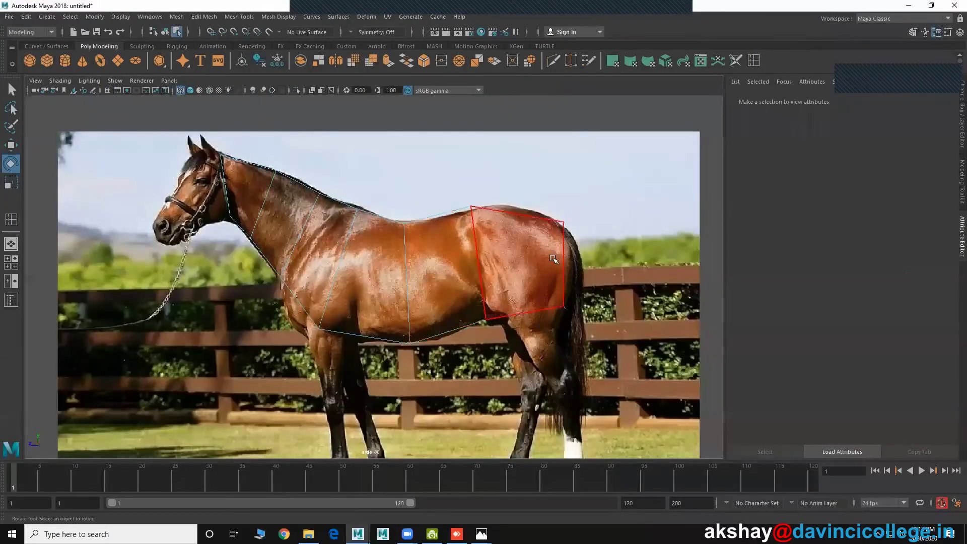
Step: Select the whole body mesh, apply Smooth with one division and check its shape in the perspective view
right_click(332, 202)
right_click_drag(332, 201, 332, 197)
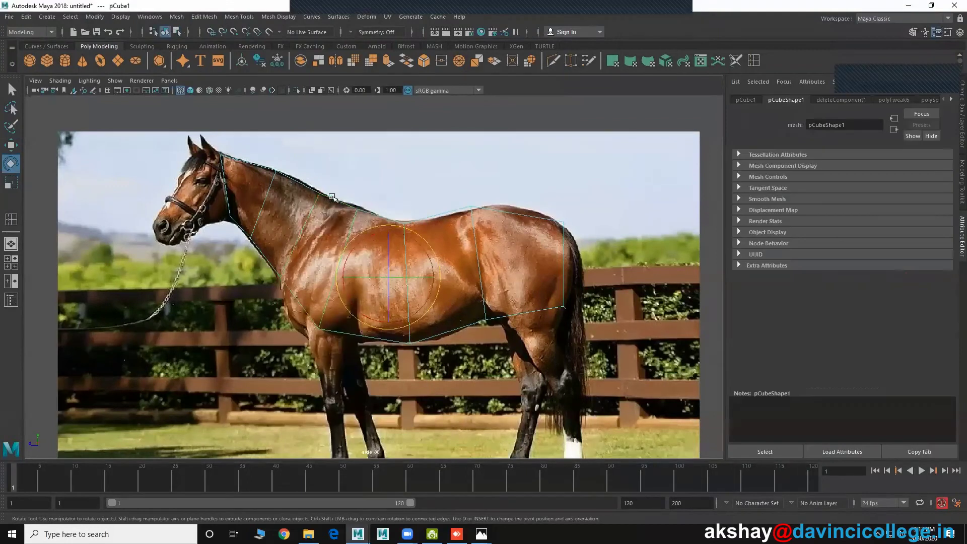
left_click(176, 17)
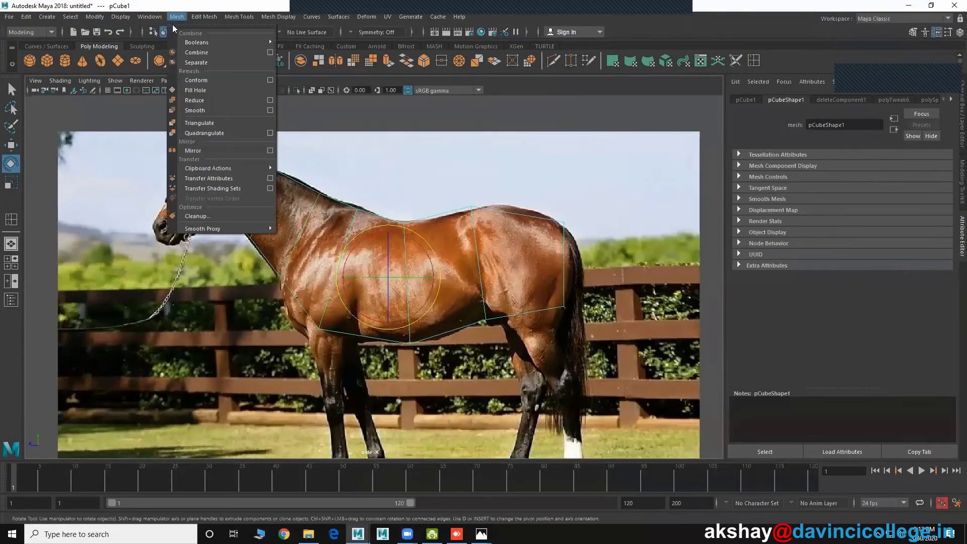
left_click(194, 110)
key("space")
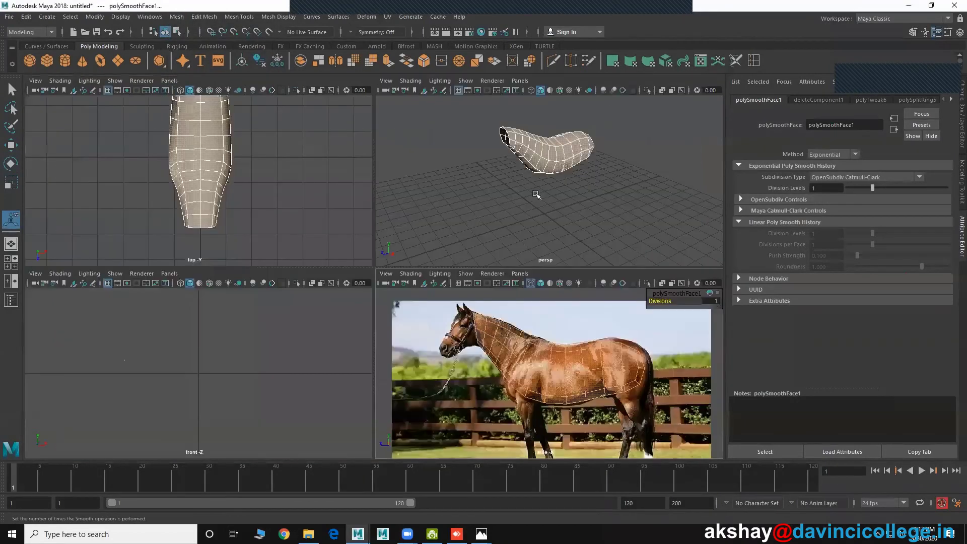
key("space")
left_click(433, 246)
mouse_move(433, 246)
left_mouse_down("alt")
mouse_move(464, 236)
mouse_move(332, 240)
mouse_move(384, 268)
mouse_move(315, 232)
left_mouse_up("alt")
left_click(401, 244)
left_click_drag(475, 242, 399, 298, "alt")
Step: Switch the body mesh to vertex editing in the side view and move the rear vertices out to the horse's rump outline
key("space")
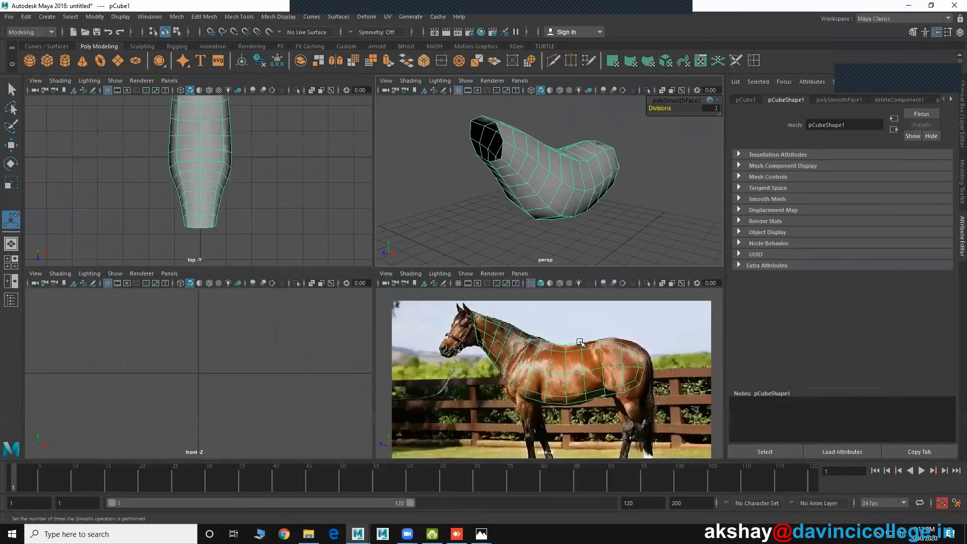
key("space")
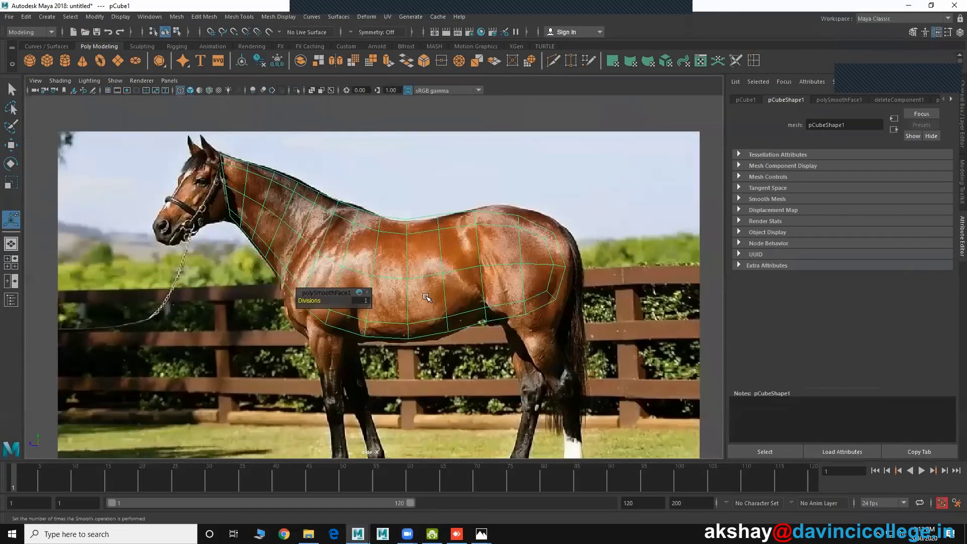
left_click(11, 145)
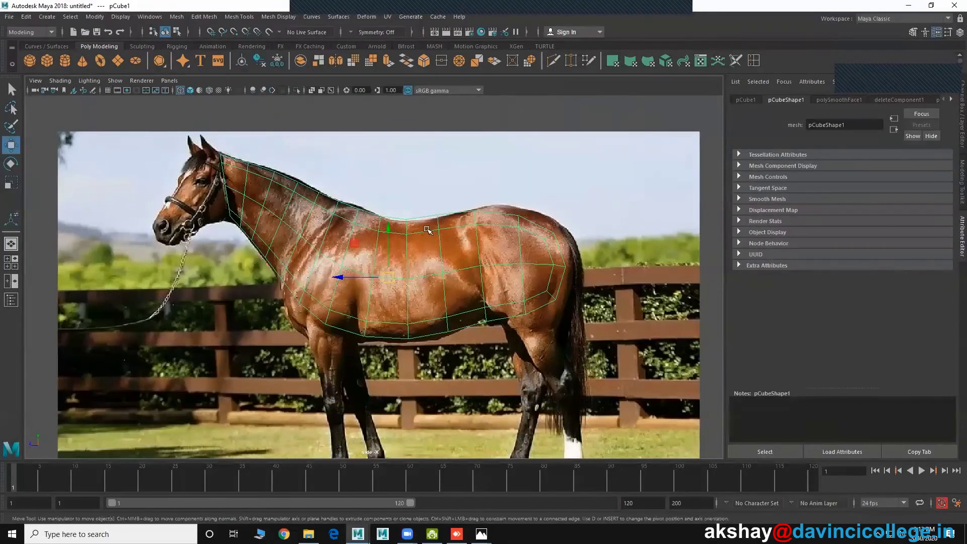
right_click_drag(495, 218, 494, 187)
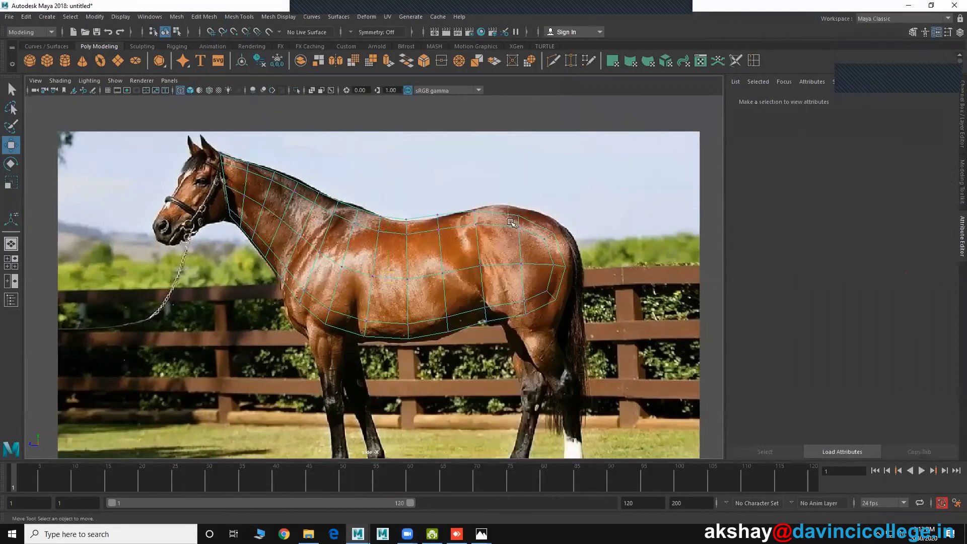
left_click_drag(510, 209, 554, 308)
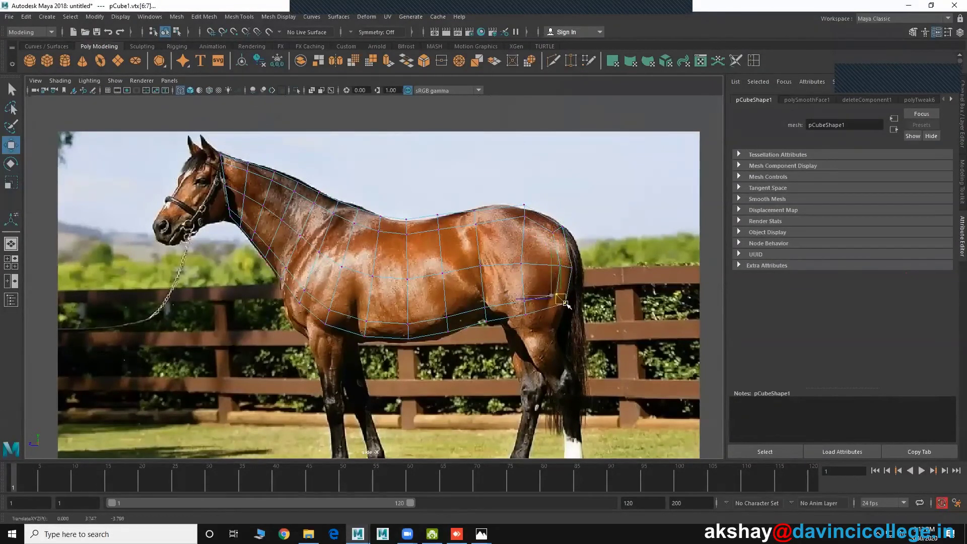
Step: Move the flank vertices in front of the hind leg down and back to follow the horse's underside
left_click_drag(468, 299, 502, 338)
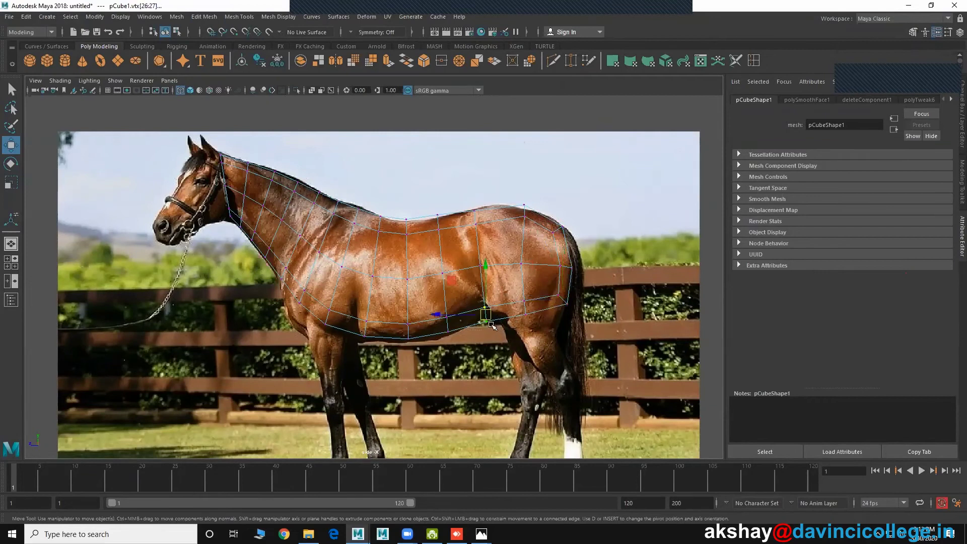
scroll(439, 315, "up", 3)
scroll(489, 306, "up", 2)
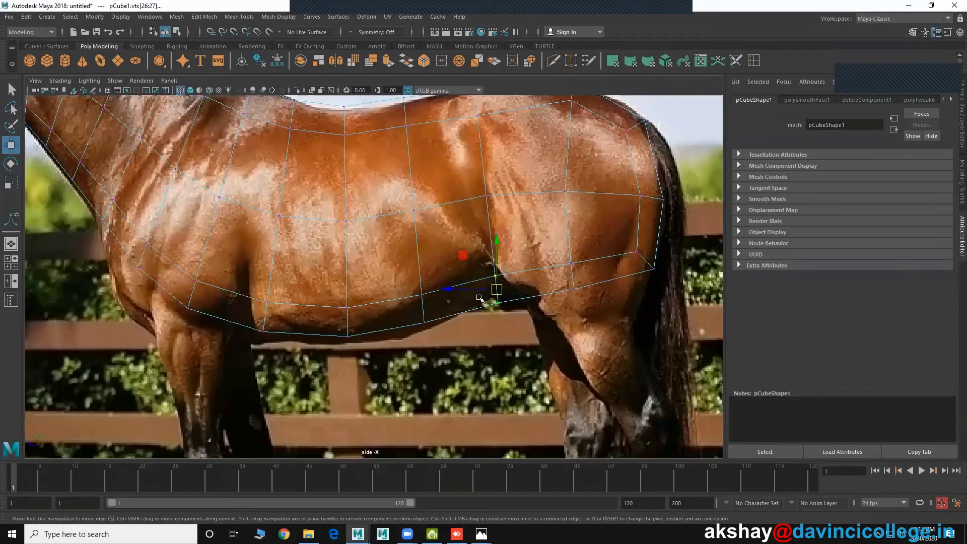
left_click(497, 303)
left_click_drag(498, 302, 529, 307)
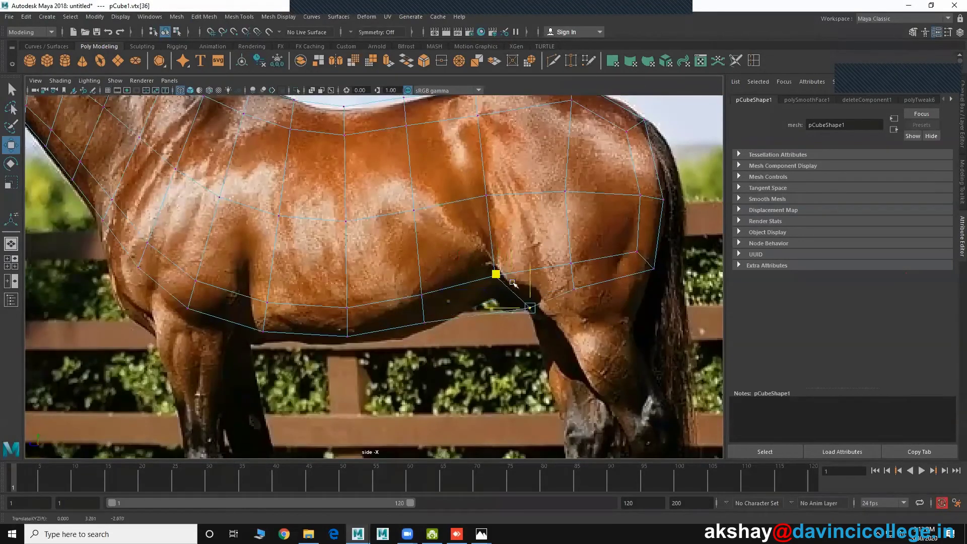
middle_click_drag(513, 283, 492, 276)
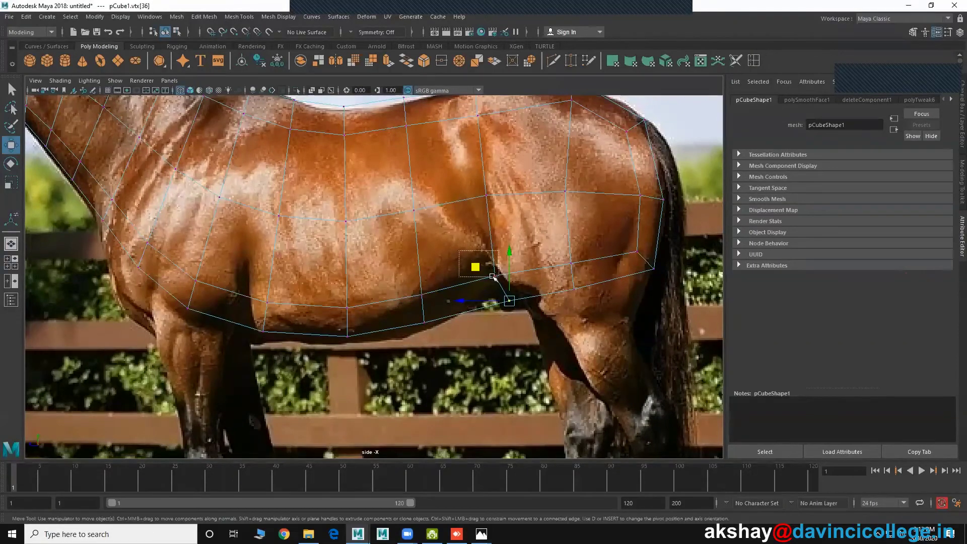
left_click_drag(493, 276, 499, 275)
Step: Move the belly and girth vertices down to the horse's underside behind the front leg
left_click(423, 307)
middle_click_drag(425, 309, 439, 318)
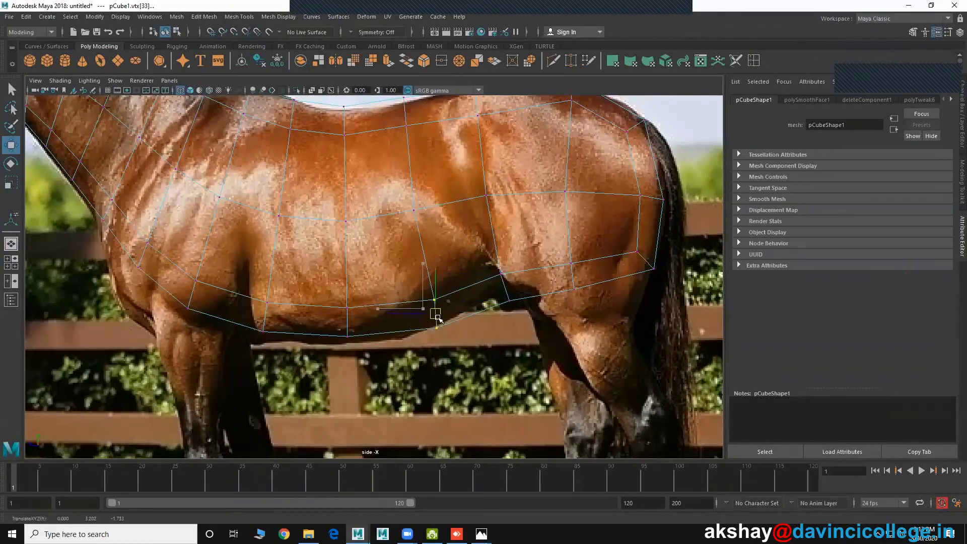
left_click_drag(323, 291, 355, 339)
middle_click_drag(352, 321, 352, 330)
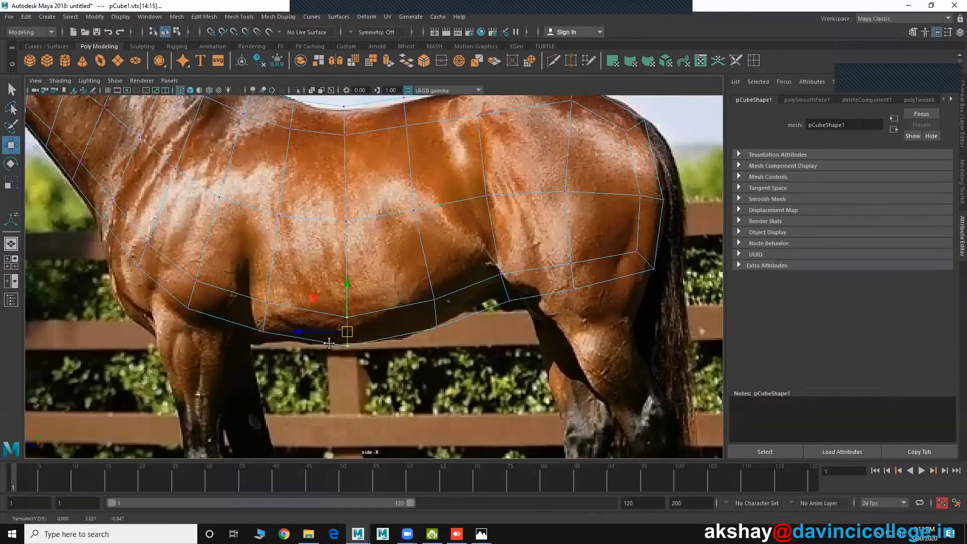
scroll(329, 343, "down", 5)
left_click_drag(304, 368, 323, 385)
scroll(392, 354, "up", 5)
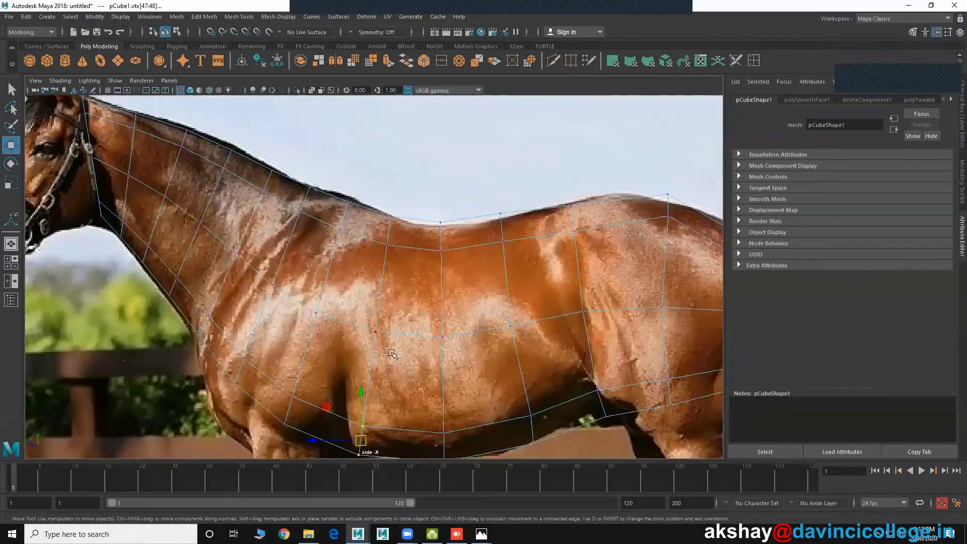
Step: Adjust the withers and neck crest vertices to the upper outline and align the end vertices at the throat
scroll(373, 294, "down", 1)
left_click_drag(348, 228, 348, 227)
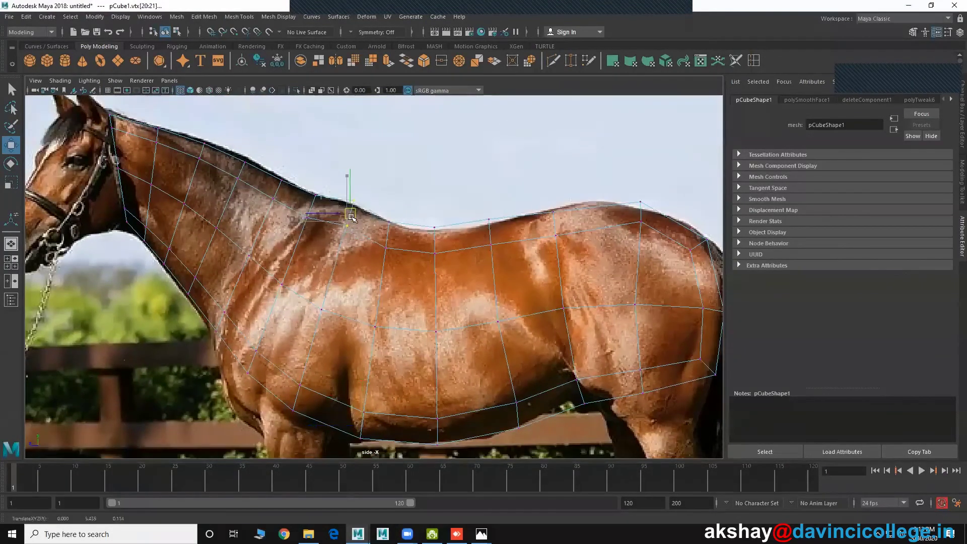
middle_click_drag(275, 237, 356, 263, "alt")
left_click_drag(308, 196, 328, 214)
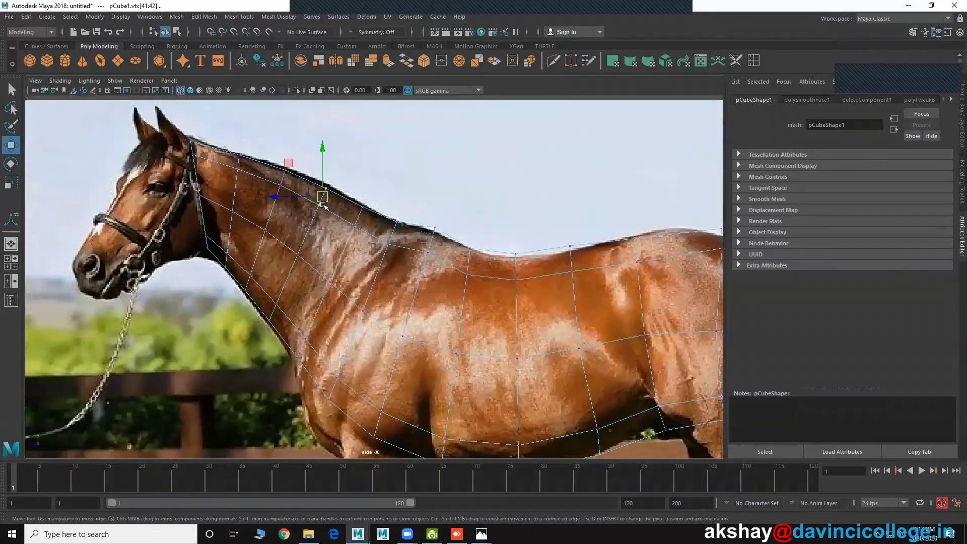
left_click_drag(274, 172, 290, 181)
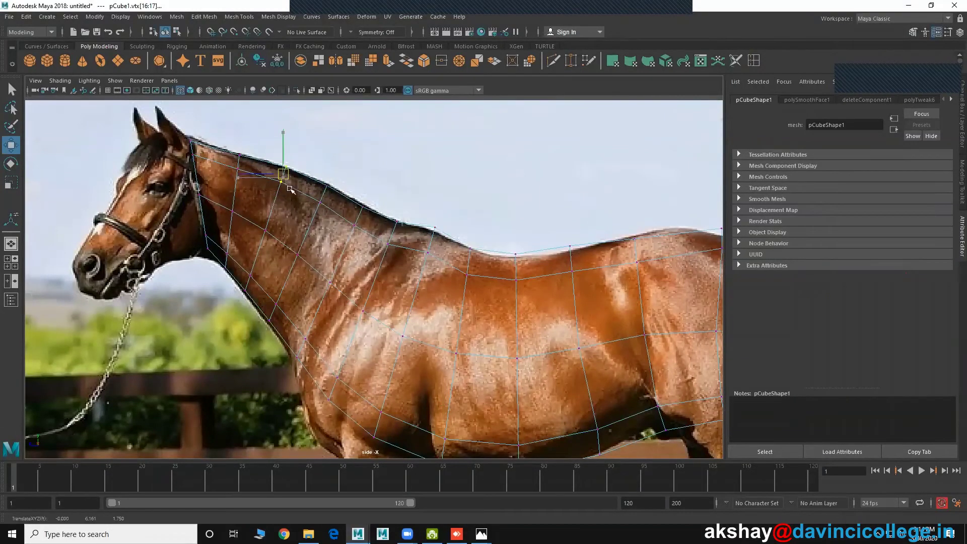
left_click_drag(168, 220, 216, 264)
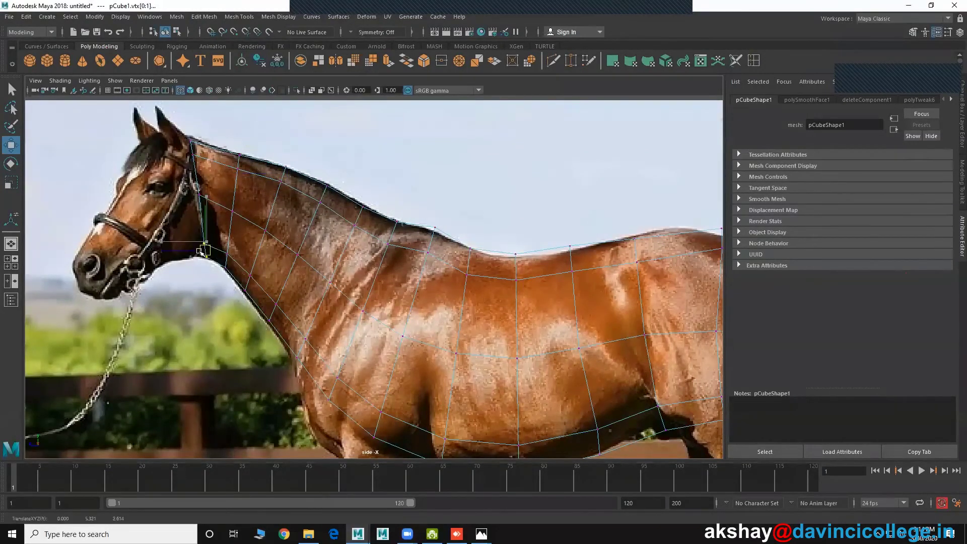
Step: Move the lower chest vertices down and forward to the chest outline, and lower the vertices at the base of the neck
middle_click_drag(303, 338, 271, 228, "alt")
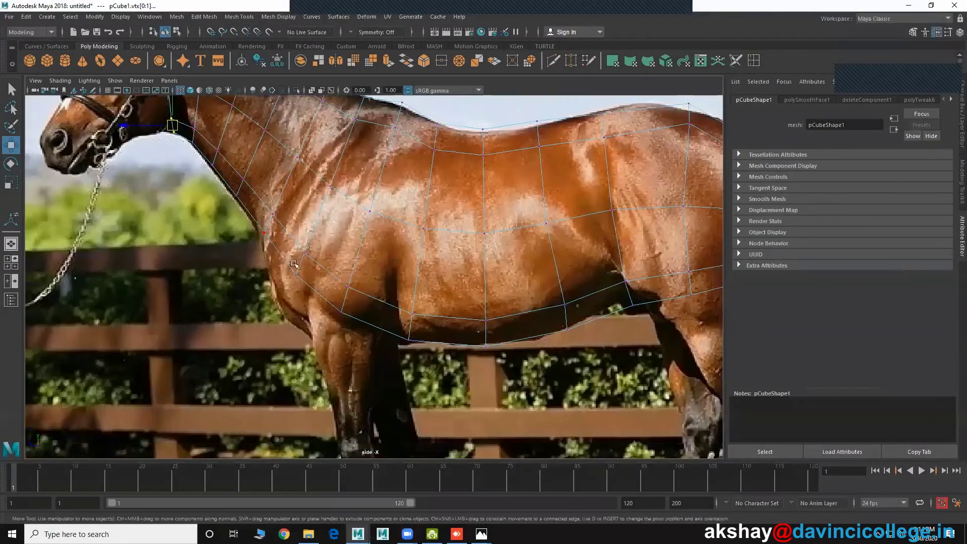
left_click_drag(284, 266, 358, 297)
key("b")
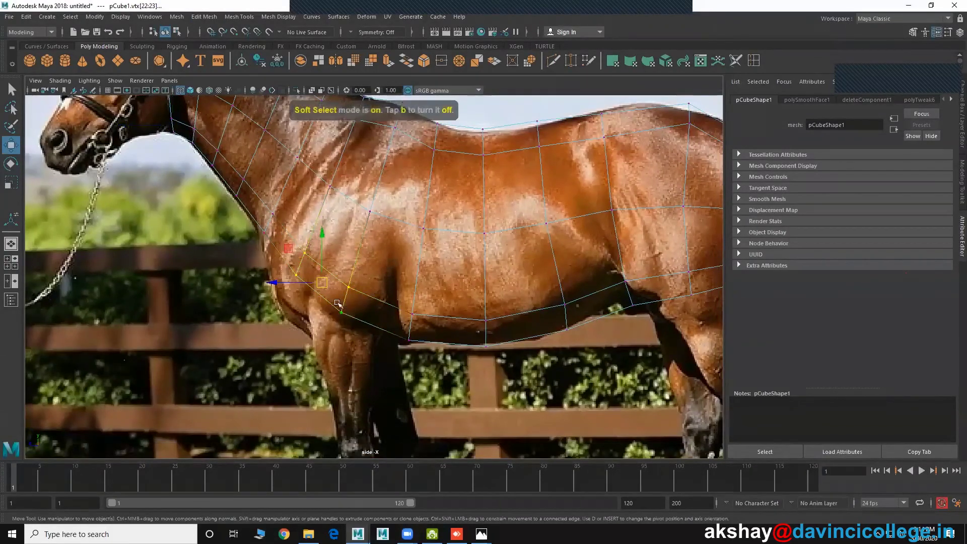
middle_click_drag(319, 289, 323, 283)
left_click_drag(322, 282, 312, 297)
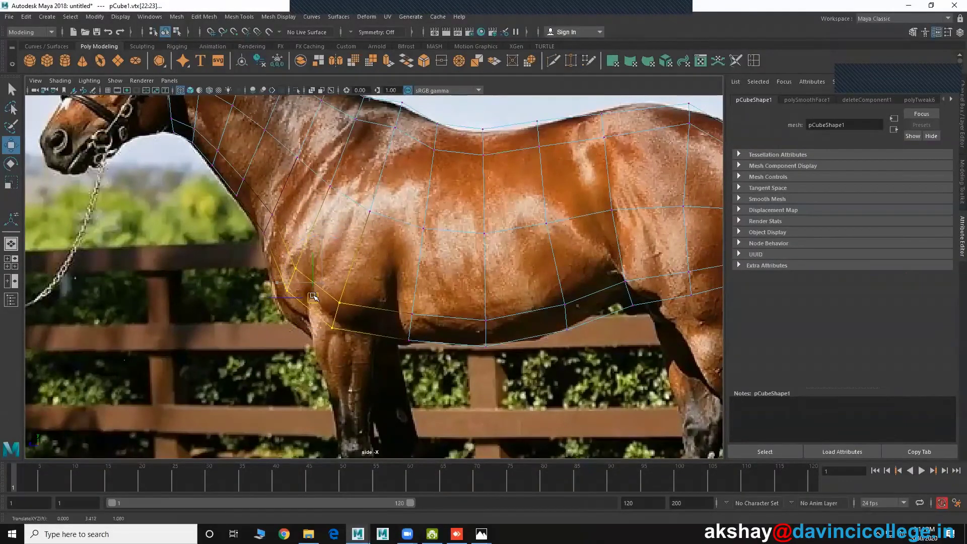
middle_click_drag(313, 298, 332, 331, "alt")
scroll(331, 331, "down", 3)
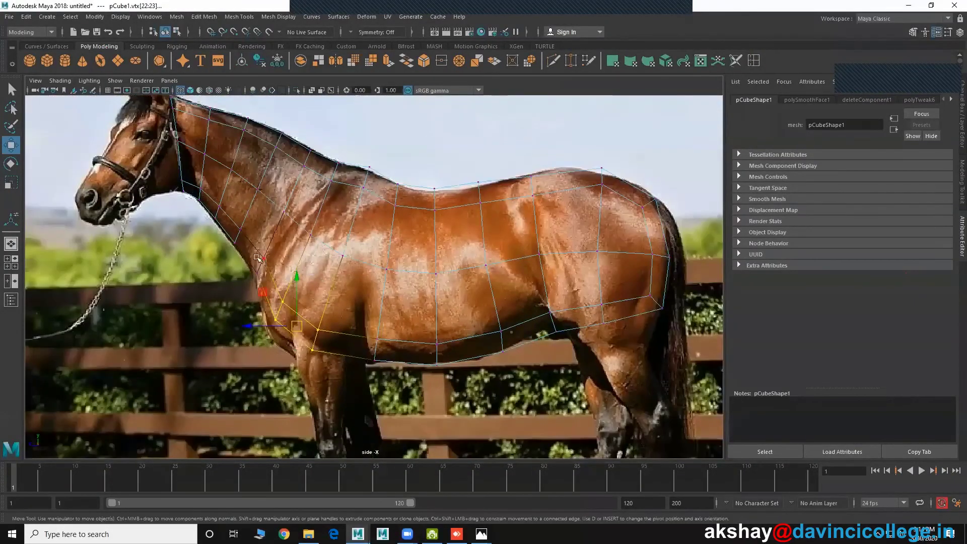
left_click(257, 258)
left_click_drag(260, 259, 257, 271)
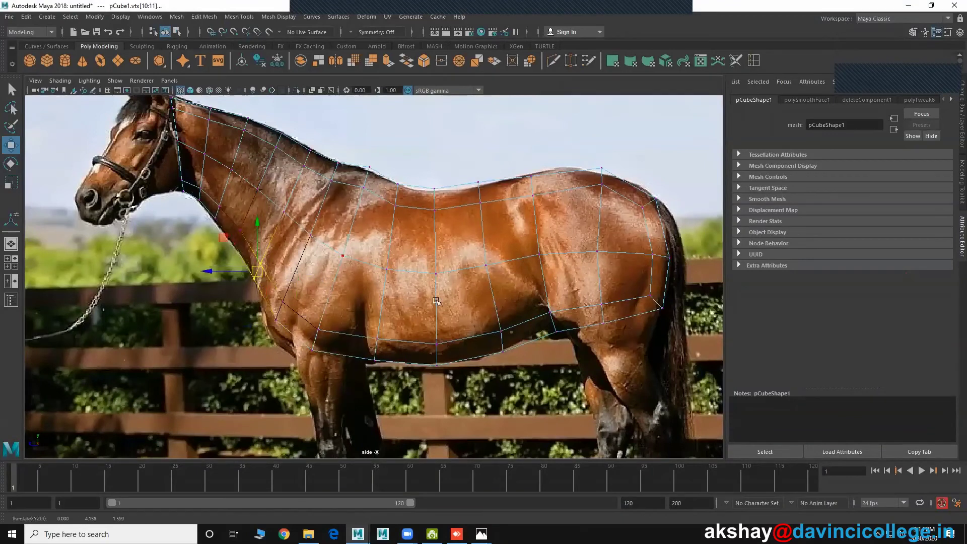
Step: Move the vertices at the front of the croup onto the back outline and select the rearmost vertex of the rump
scroll(365, 288, "down", 2)
scroll(503, 322, "down", 1)
scroll(483, 277, "down", 1)
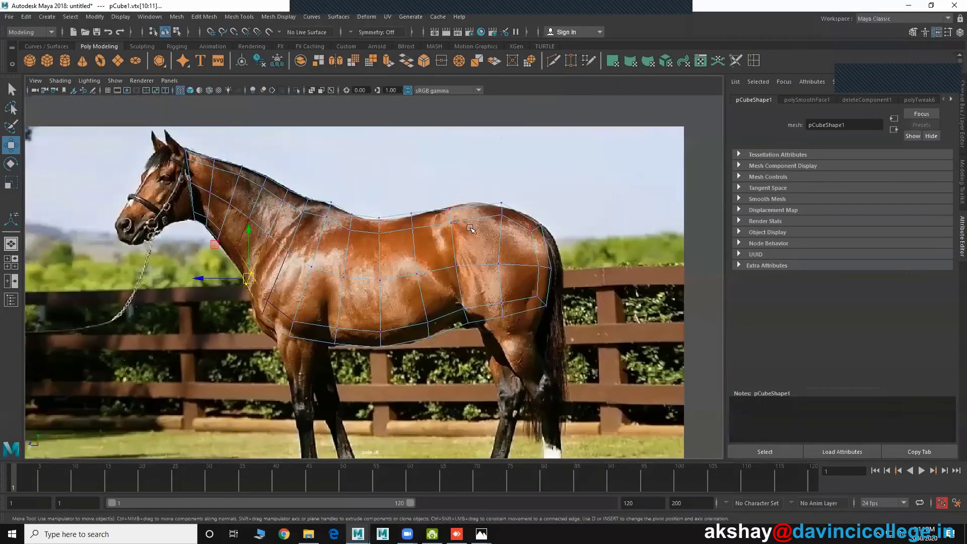
left_click(454, 206)
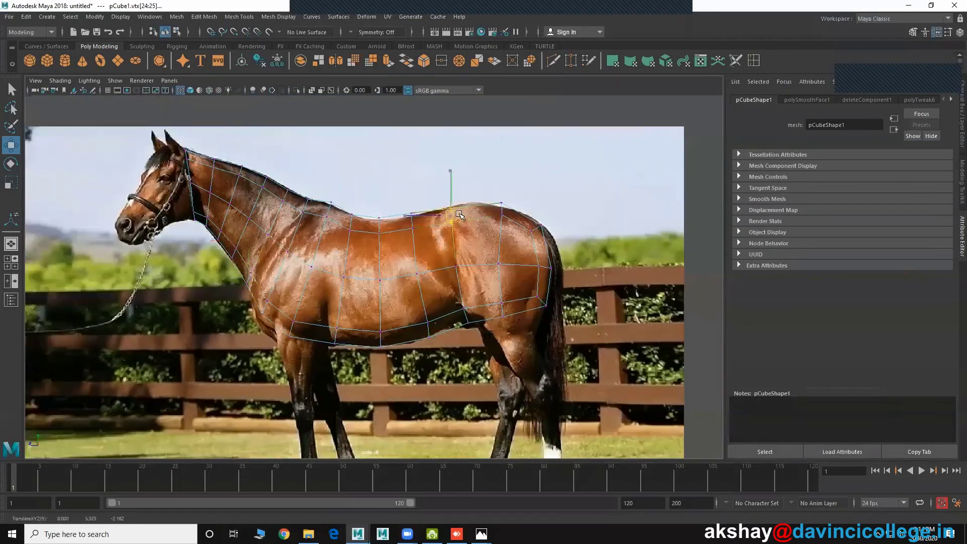
left_click(551, 267)
scroll(581, 332, "down", 1)
Step: Check the body from above in the perspective view, return the mesh to object mode and show it in the top view
key("space")
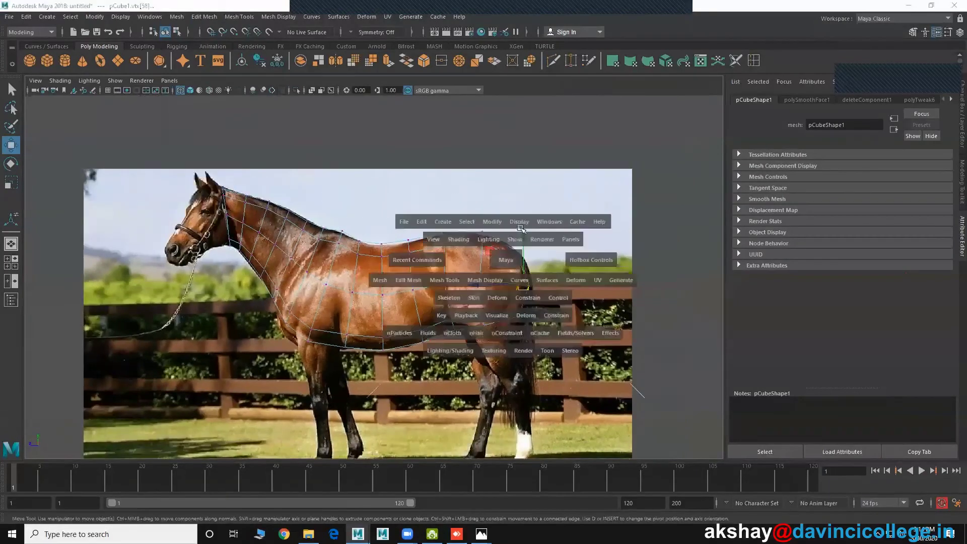
key("space")
left_click_drag(433, 302, 425, 250, "alt")
right_click(425, 250)
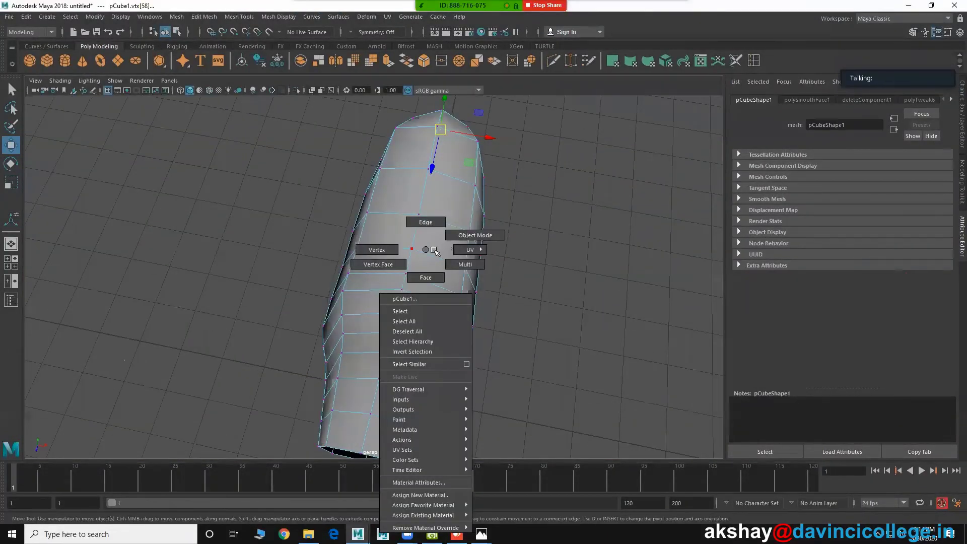
left_click(475, 235)
key("space")
key("space")
scroll(317, 274, "down", 1)
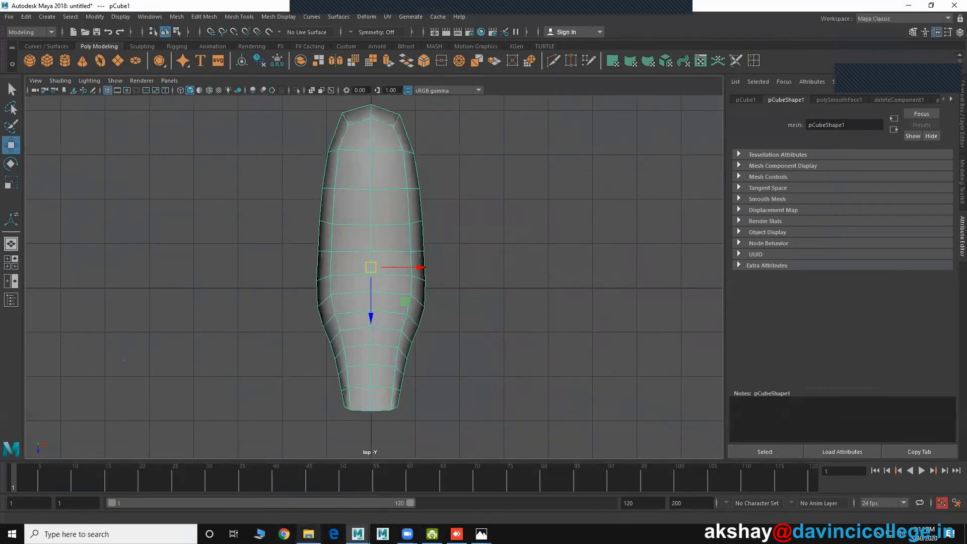
Step: Open the HORSE REF folder in File Explorer and view the horse anatomy plate from above for comparison with the mesh
mouse_move(308, 534)
left_click(312, 509)
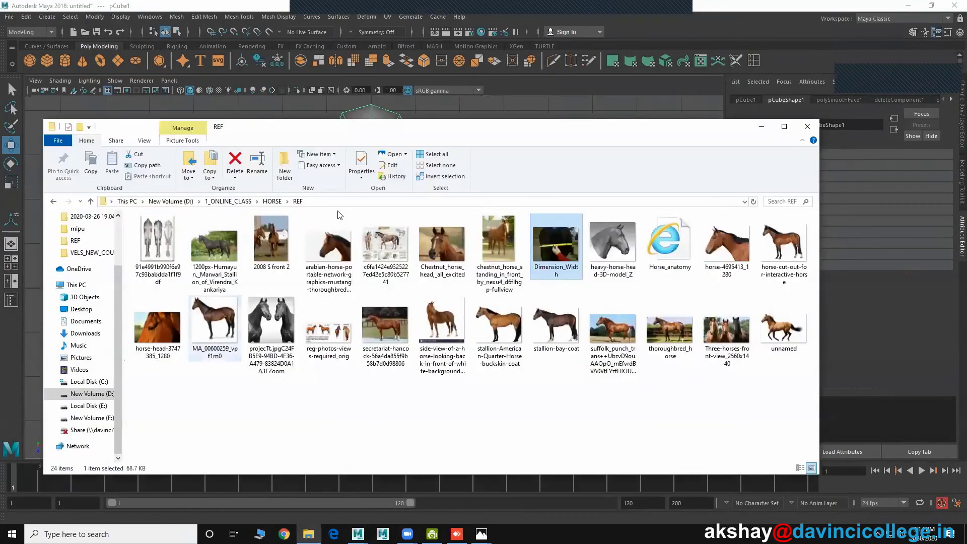
left_click_drag(422, 140, 779, 128)
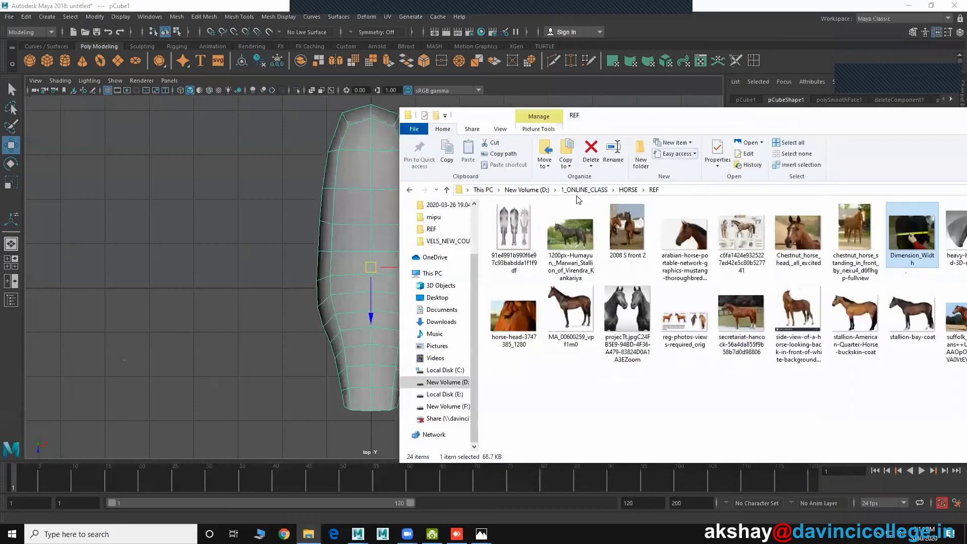
double_click(513, 229)
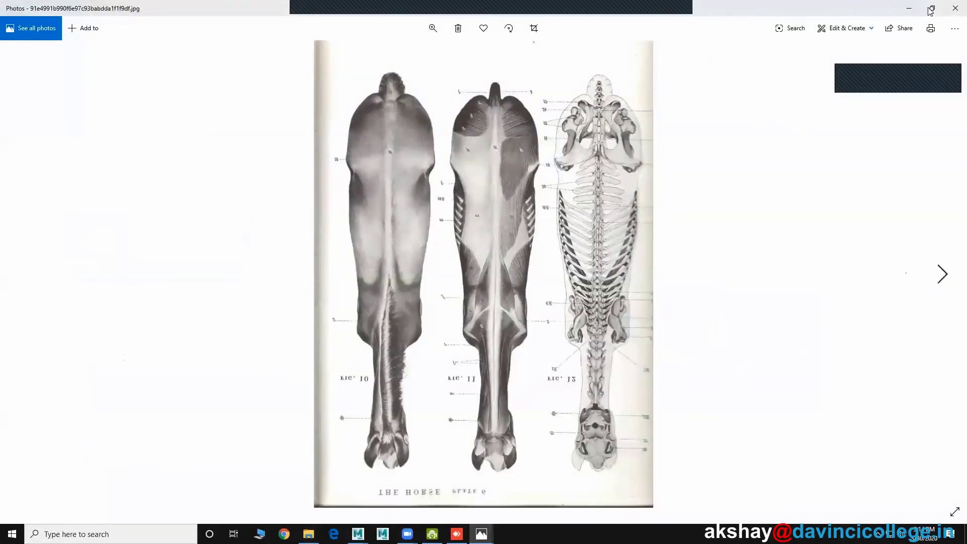
left_click(931, 9)
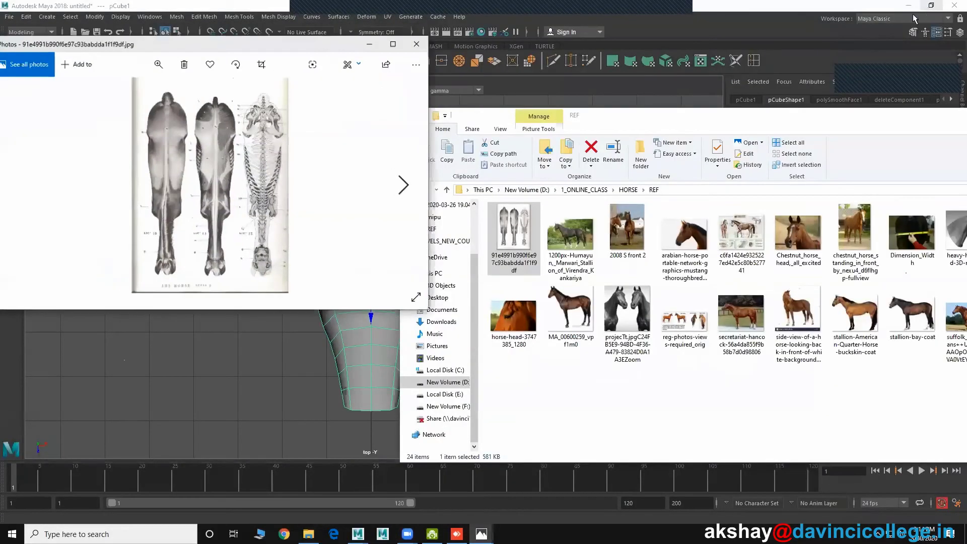
left_click_drag(302, 58, 531, 136)
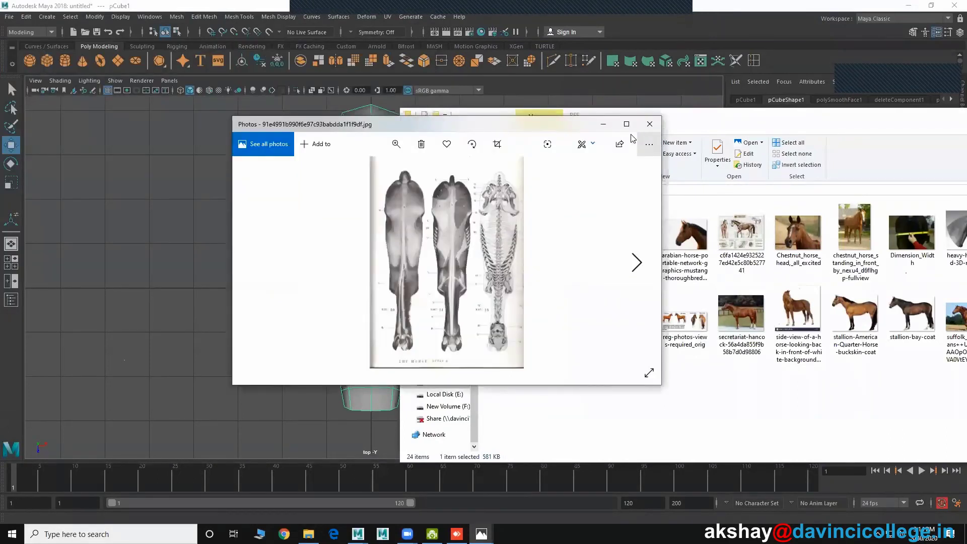
left_click(649, 128)
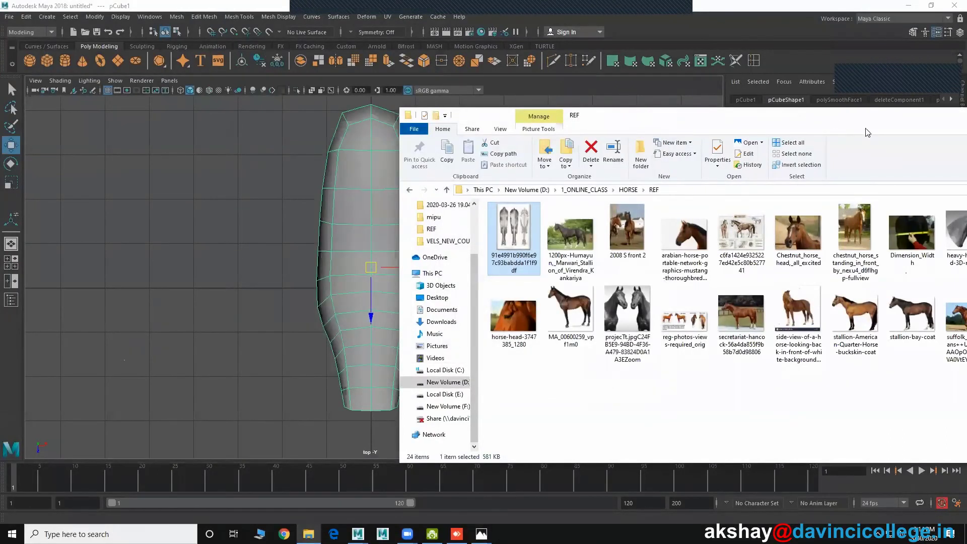
left_click_drag(901, 125, 856, 184)
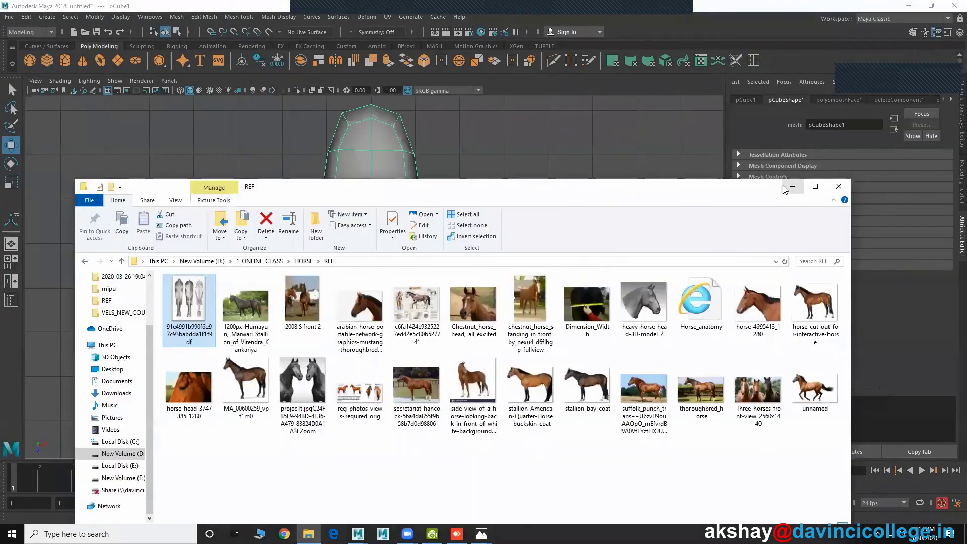
Step: Return to Maya, open the Render View and browse to D:\1_ONLINE_CLASS\HORSE\REF for loading an image
left_click(443, 35)
left_click(434, 33)
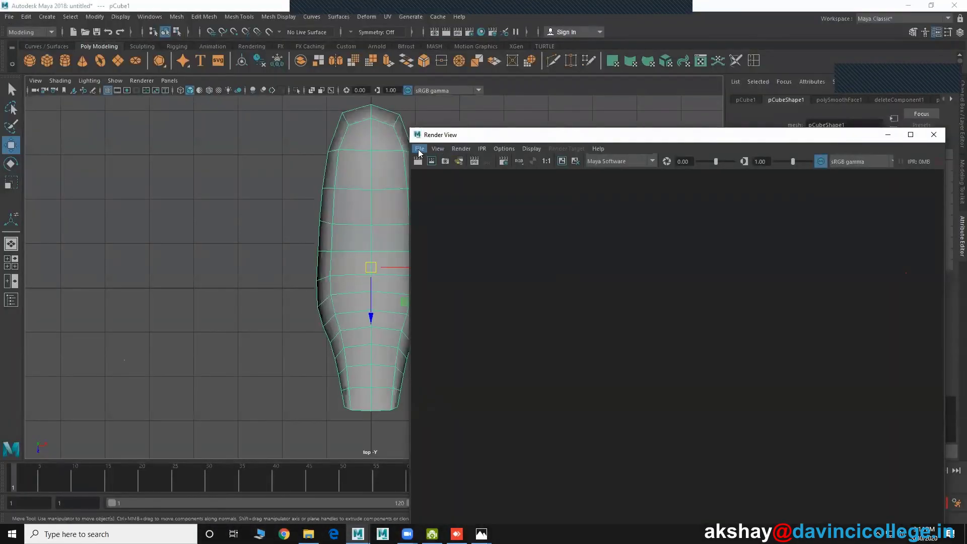
left_click(419, 149)
left_click(435, 166)
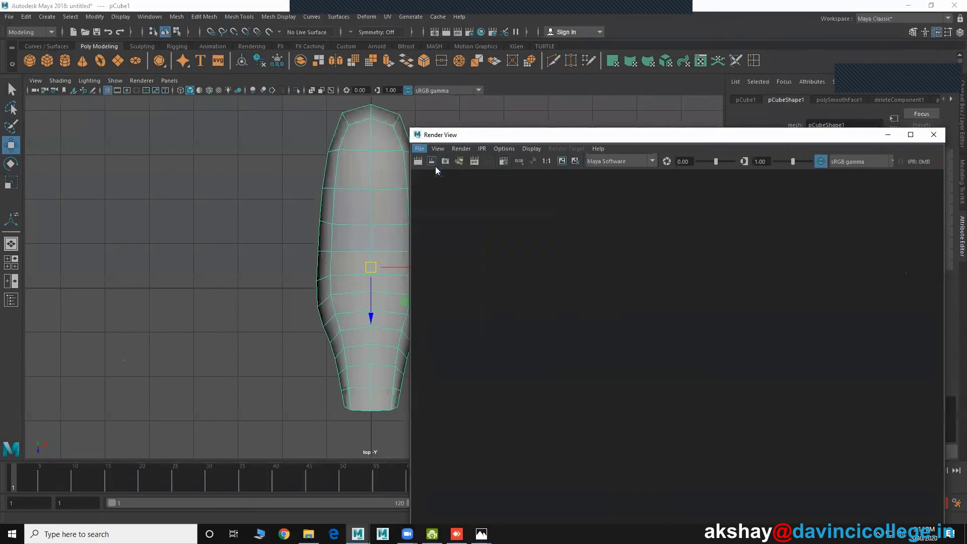
left_click(243, 249)
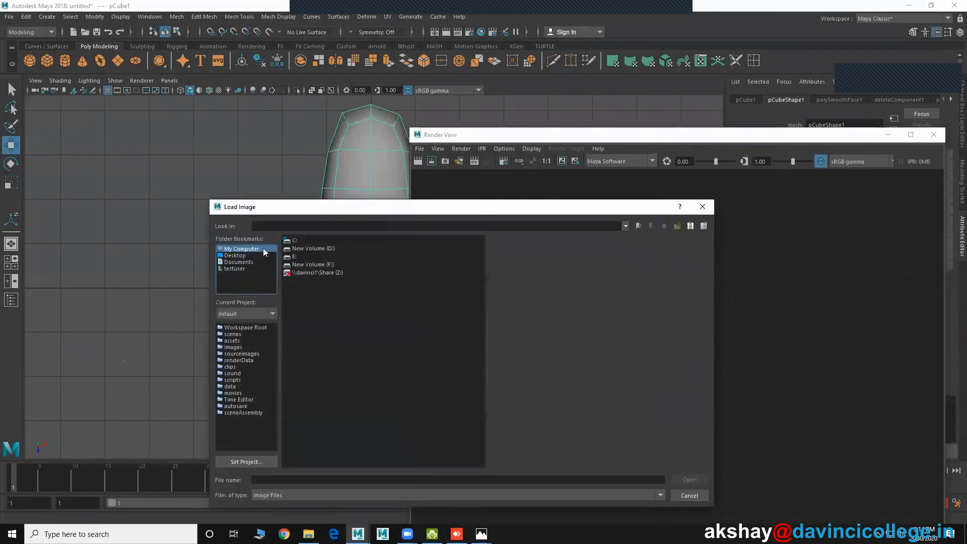
double_click(302, 248)
double_click(308, 247)
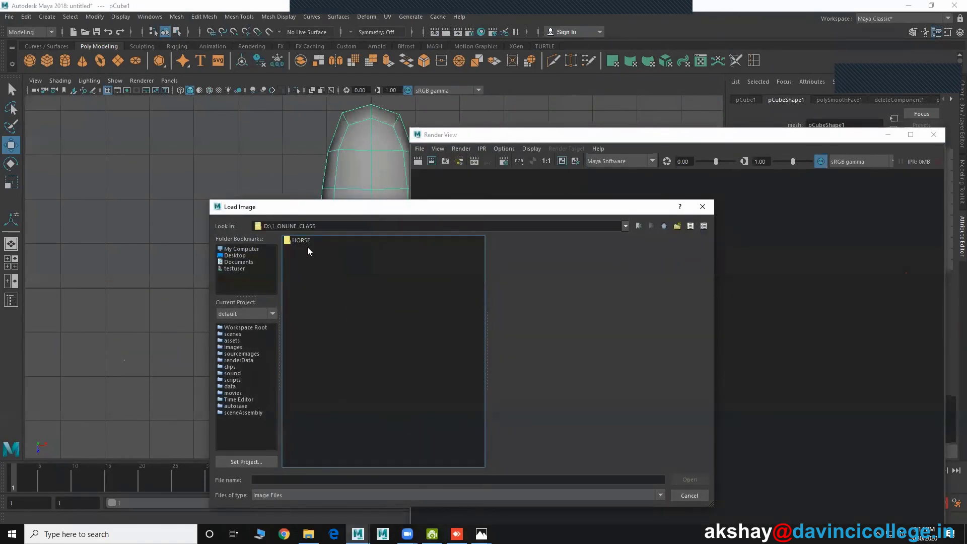
double_click(302, 241)
double_click(293, 241)
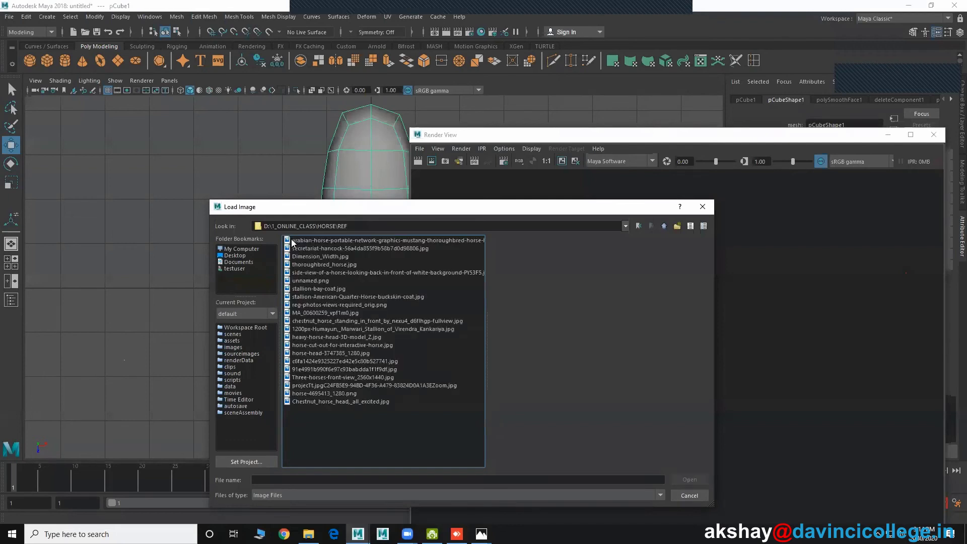
Step: Load the top-view horse anatomy plate 91e4991b990f6e97c93babdda1f1f9df.jpg into the Render View
left_click(317, 242)
left_click(336, 256)
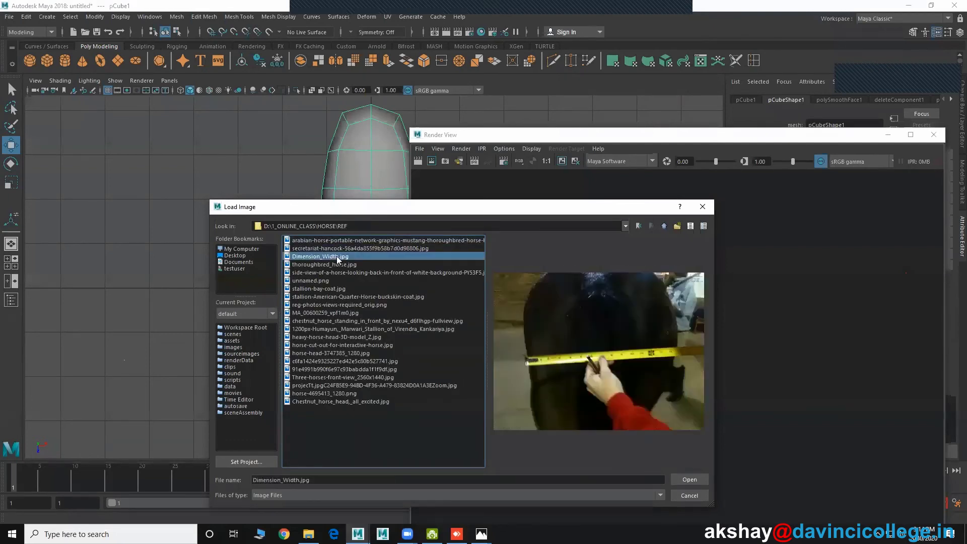
key("Down")
key("Down")
key("Down")
key("Down")
key("Down")
key("Down")
key("Down")
key("Down")
key("Down")
key("Down")
key("Down")
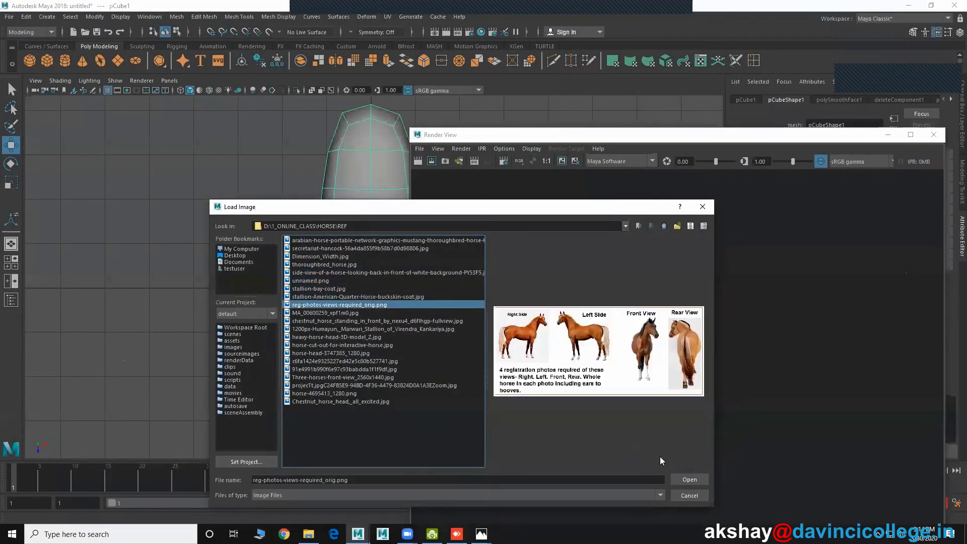
key("Down")
key("Down")
key("Down")
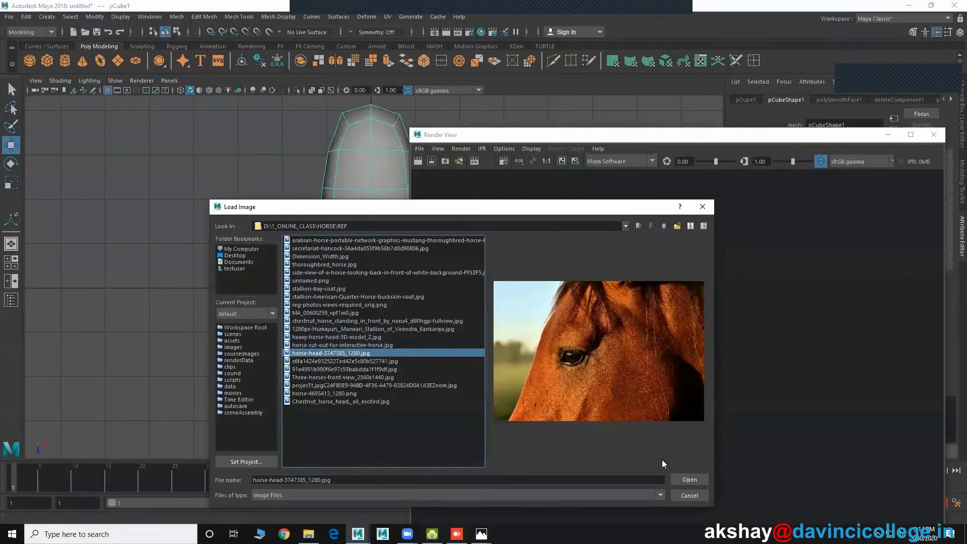
left_click(684, 478)
scroll(609, 268, "down", 3)
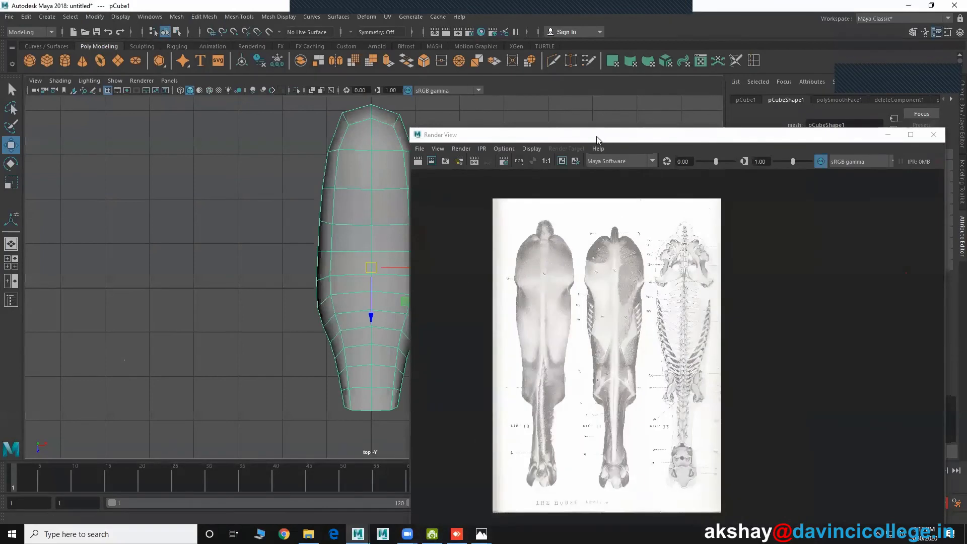
Step: Place the Render View window beside the mesh so the body and the anatomy plate show side by side
left_click_drag(597, 140, 662, 93)
middle_click_drag(428, 211, 348, 260, "alt")
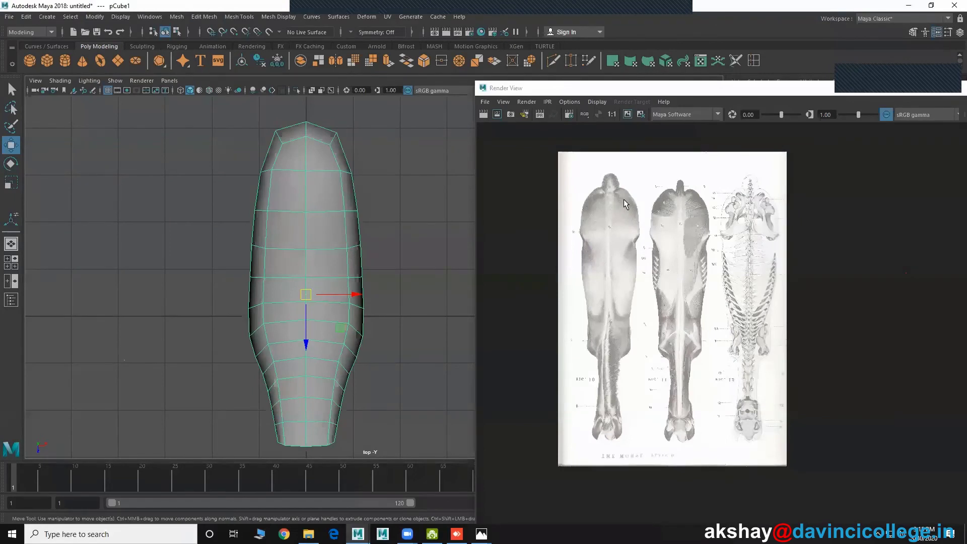
middle_click_drag(334, 217, 334, 213, "alt")
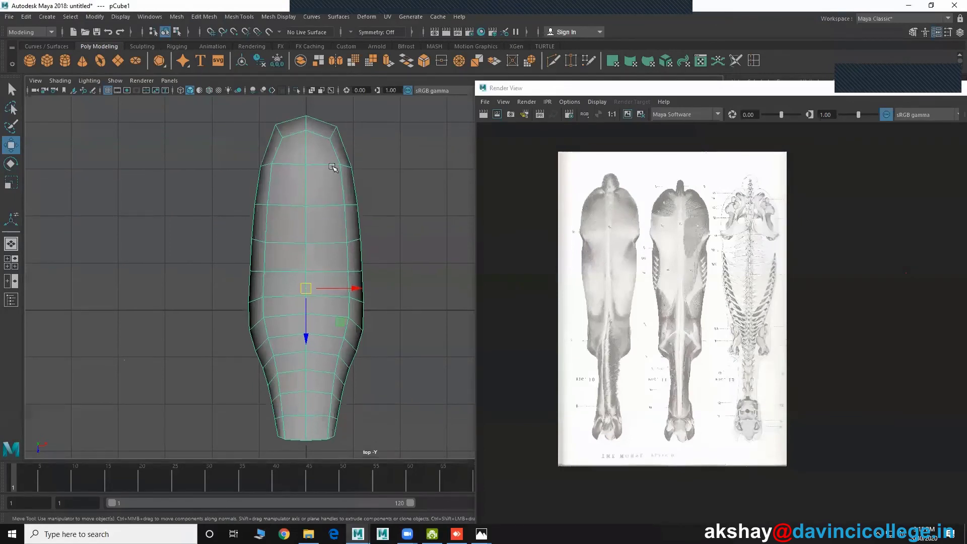
Step: Scale the vertex row just ahead of the rump narrower in width, and scale the rump vertices slightly wider
right_click_drag(333, 167, 276, 166)
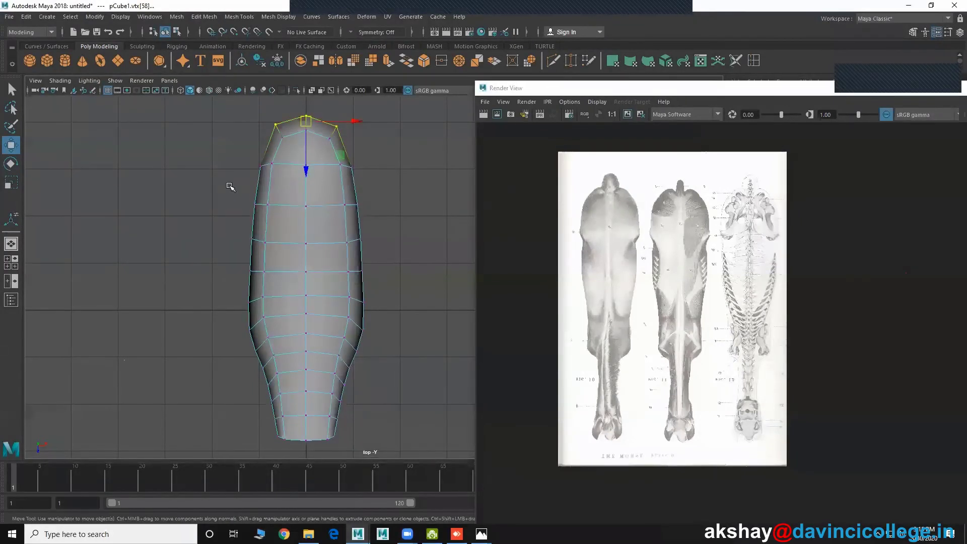
left_click_drag(231, 185, 278, 217)
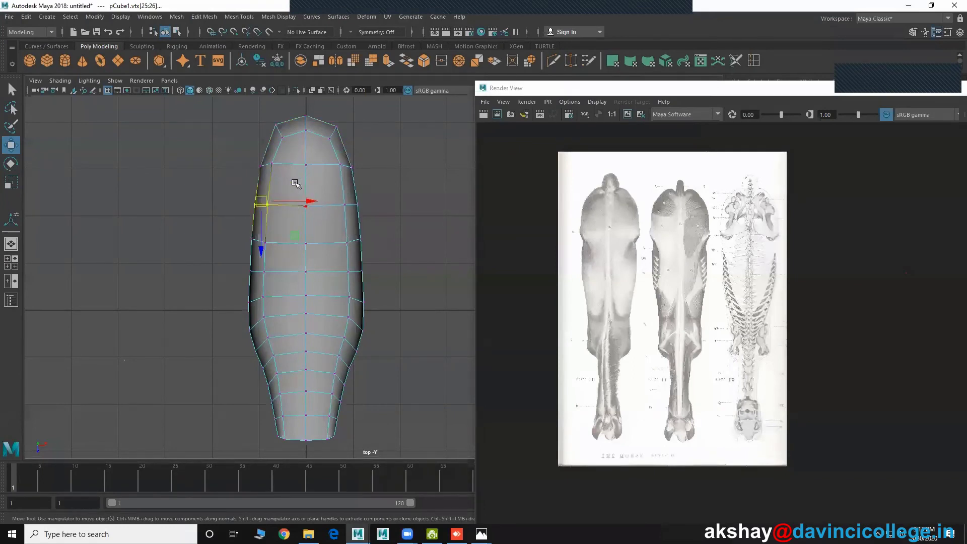
right_click_drag(296, 176, 296, 201)
key("F8")
scroll(271, 207, "down", 1)
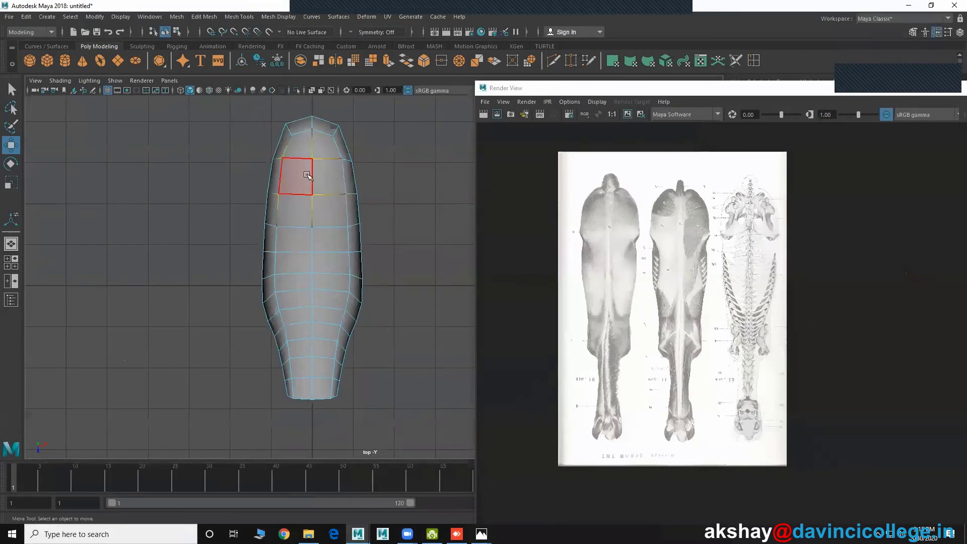
right_click_drag(304, 158, 227, 162)
left_click_drag(222, 177, 378, 205)
key("r")
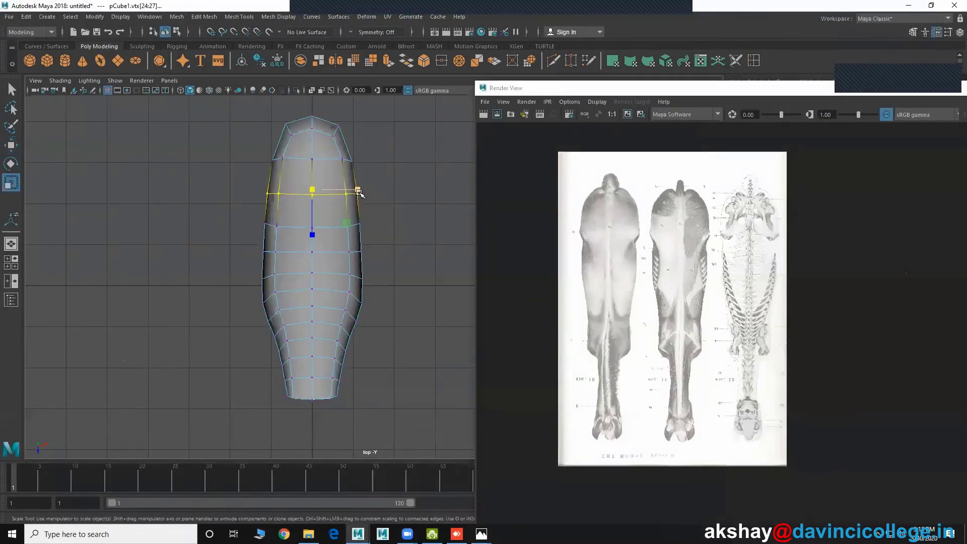
left_click_drag(357, 190, 352, 191)
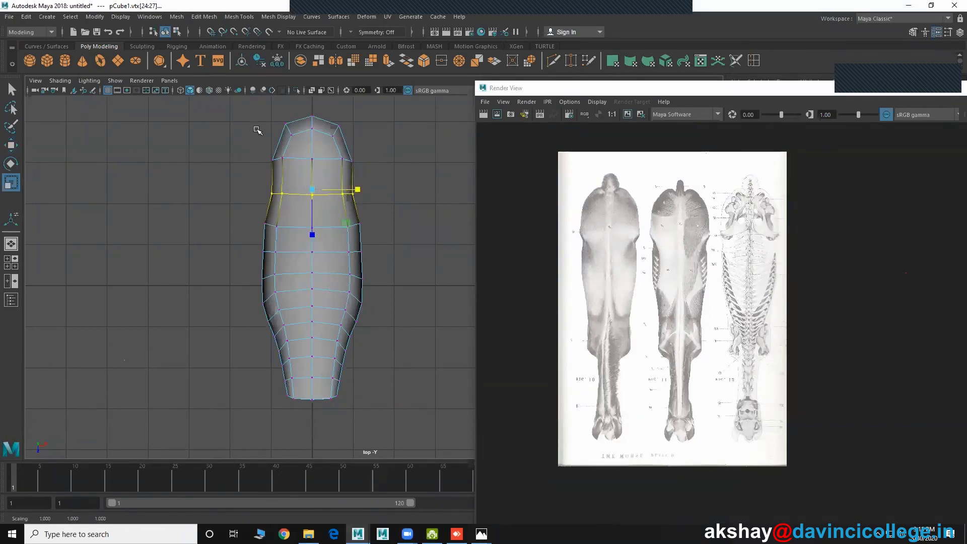
left_click_drag(256, 121, 334, 152)
left_click_drag(255, 110, 383, 177)
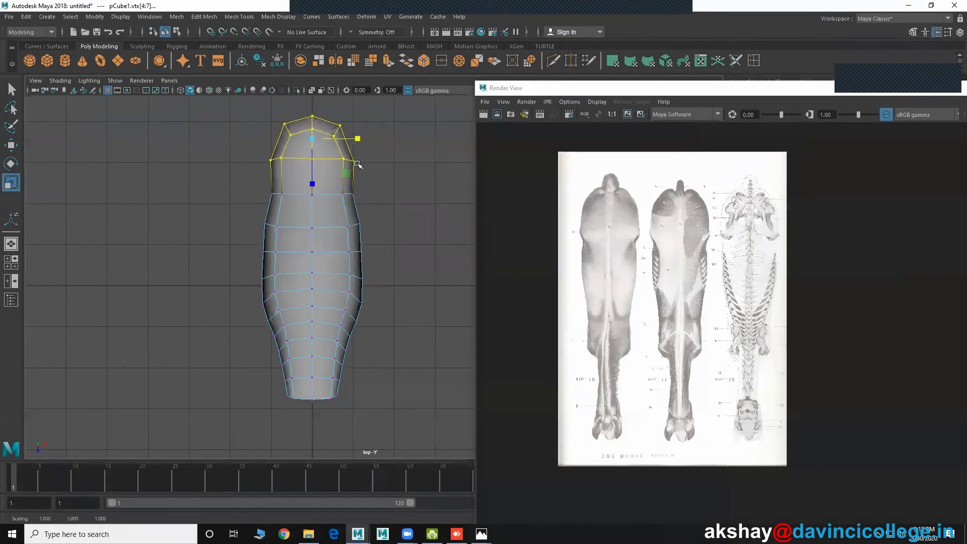
Step: Scale all the barrel, shoulder and neck vertices ahead of the hindquarters narrower in width, following the anatomy plate
middle_click_drag(344, 250, 345, 224, "alt")
left_click_drag(237, 184, 427, 389)
left_click_drag(357, 281, 345, 283)
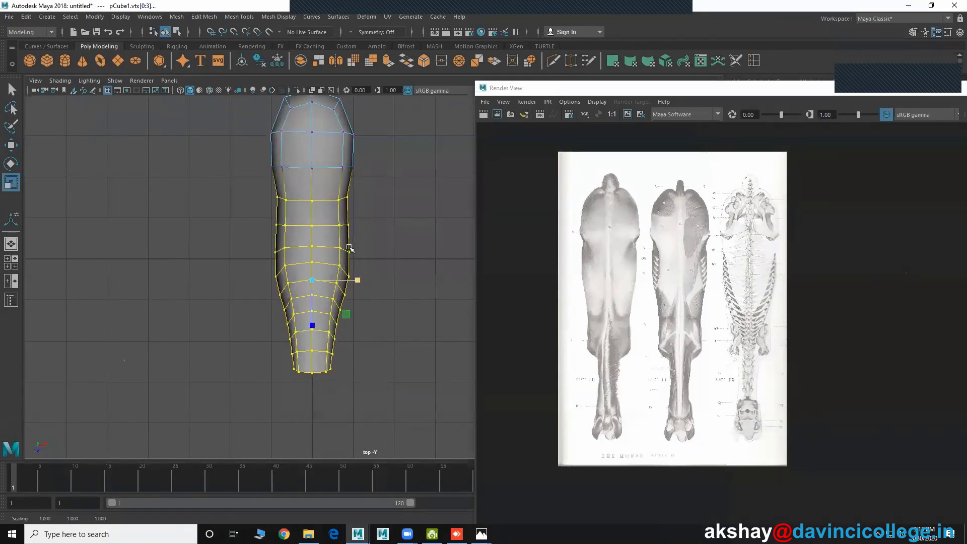
middle_click_drag(352, 277, 346, 255, "alt")
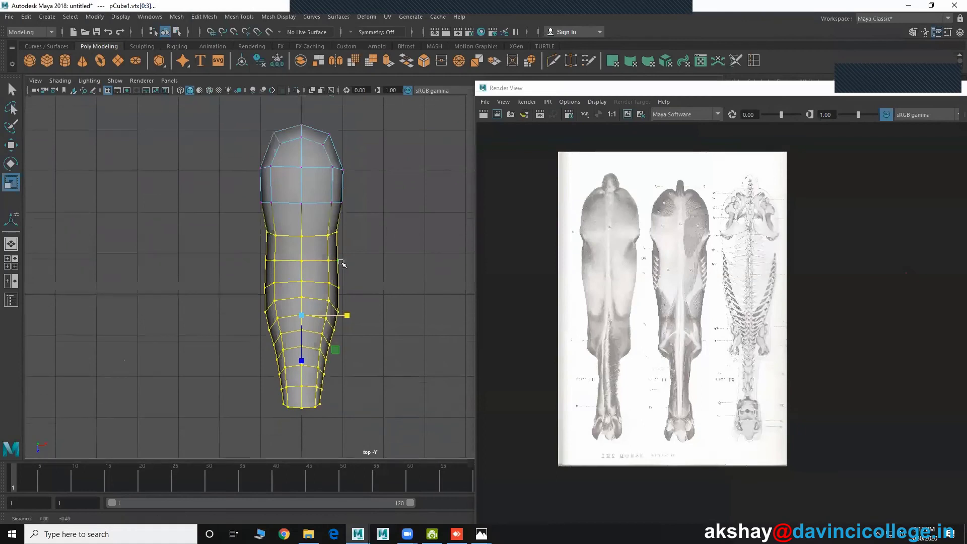
left_click(379, 265)
scroll(350, 304, "up", 1)
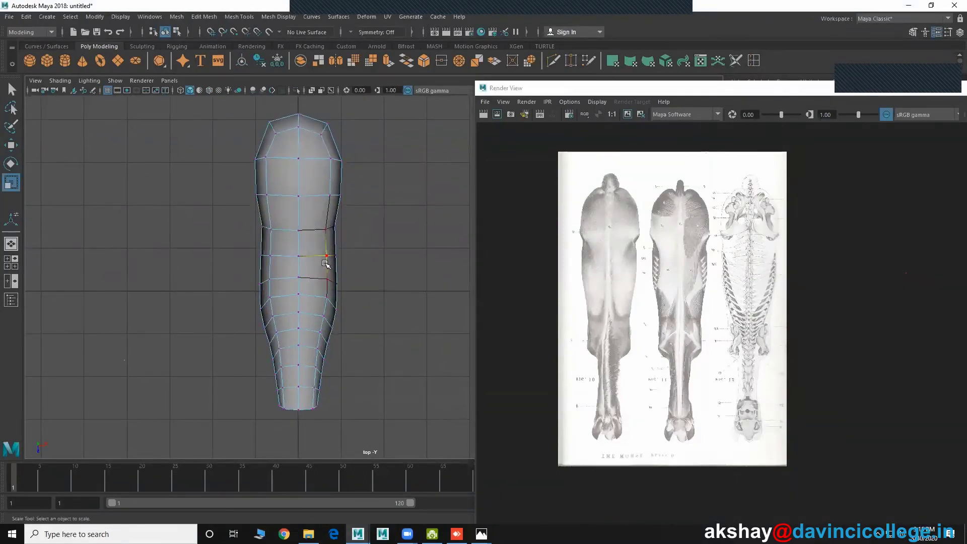
Step: Move the flank vertex row back toward the rump and slightly narrow the two vertex rows of the hindquarters
left_click_drag(244, 214, 345, 247)
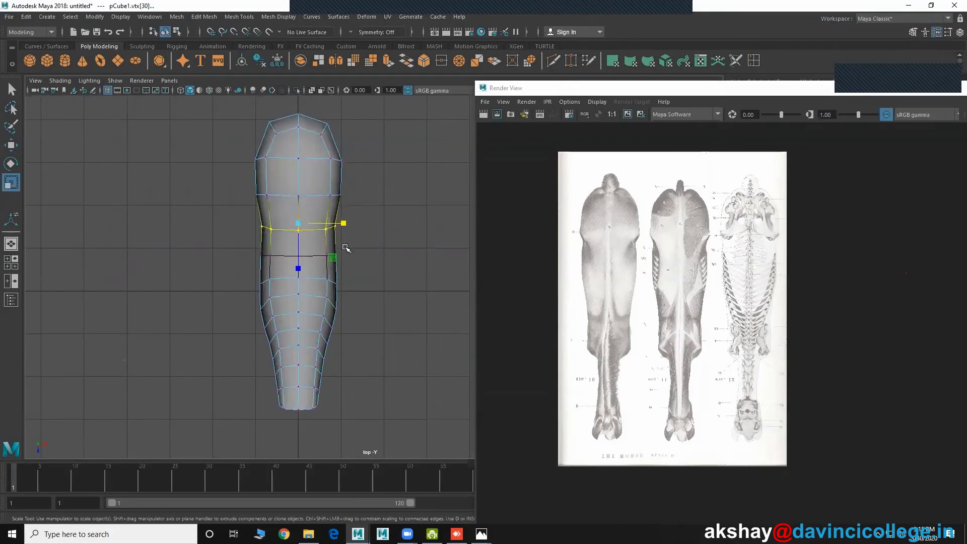
key("w")
left_click_drag(299, 272, 299, 265)
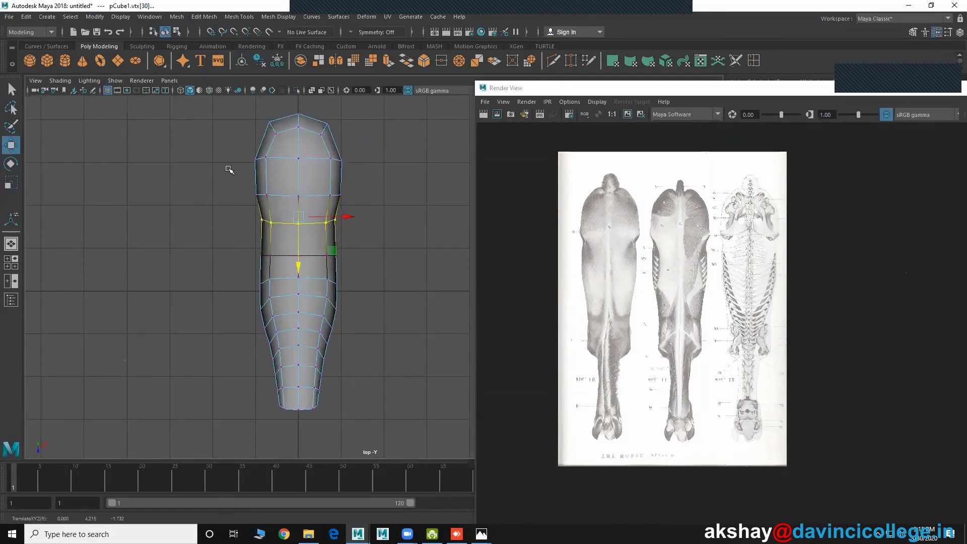
left_click_drag(227, 147, 342, 182)
key("r")
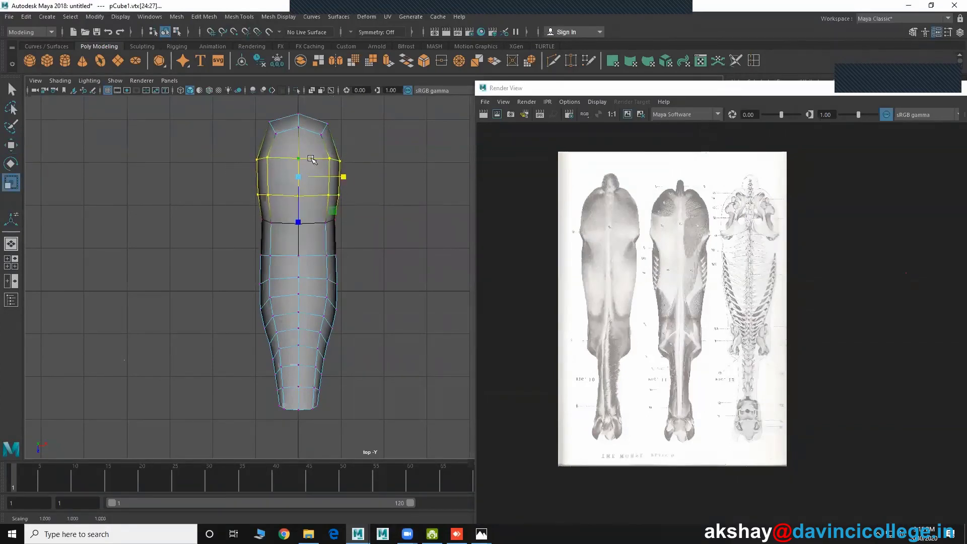
right_click_drag(309, 207, 352, 202)
left_click(314, 325)
right_click_drag(313, 290, 267, 271)
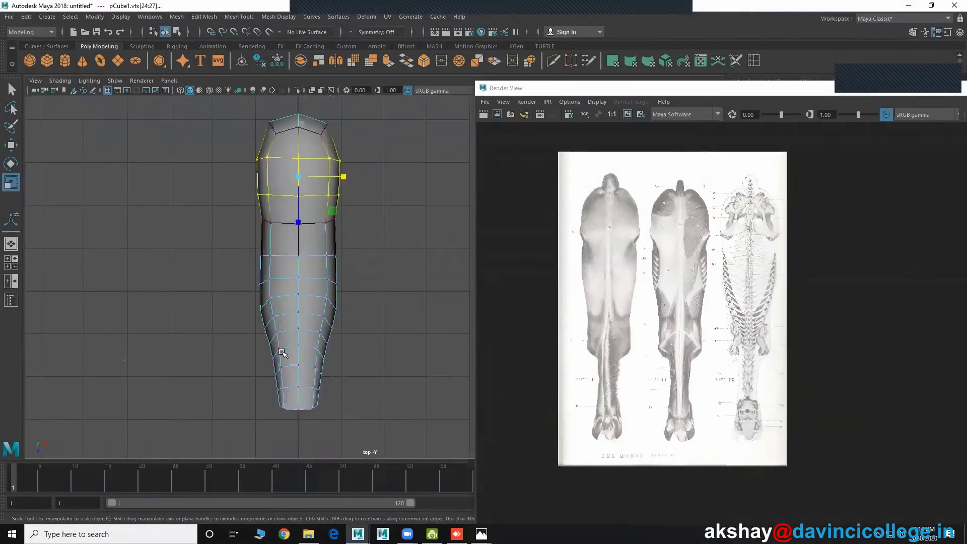
Step: Scale the neck vertices narrower in width, and repeat with the shoulder rows included to taper the front
middle_click_drag(281, 352, 285, 323, "alt")
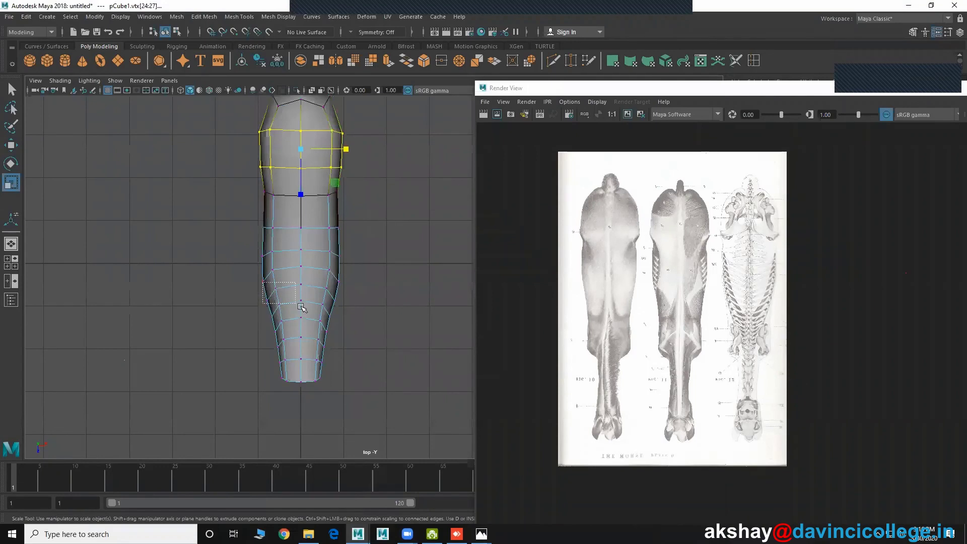
left_click_drag(301, 306, 336, 384)
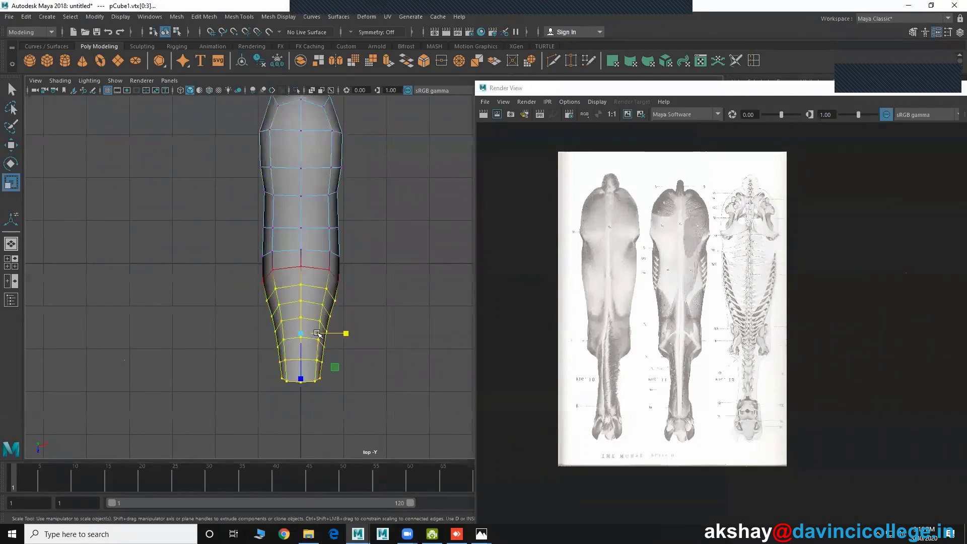
left_click_drag(346, 333, 338, 336)
left_click_drag(253, 262, 345, 385)
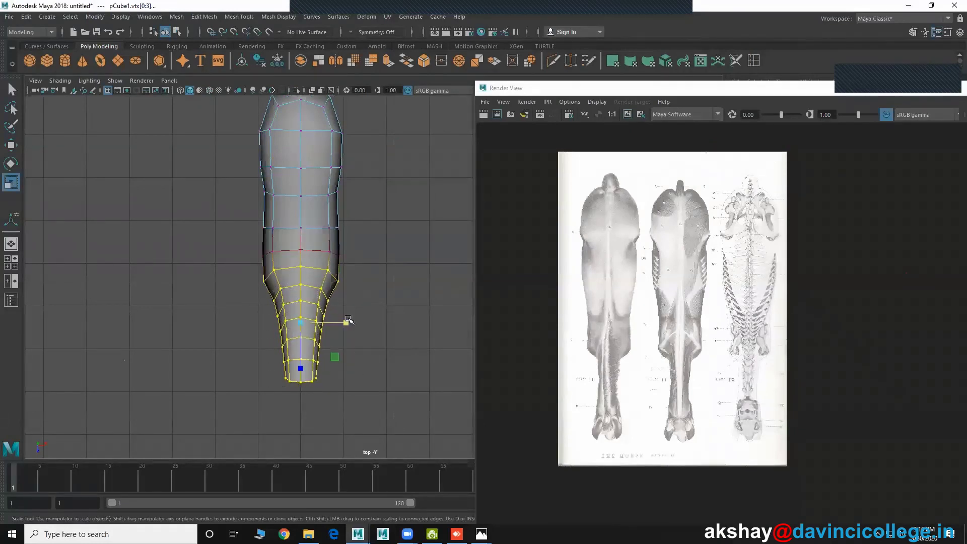
left_click_drag(346, 320, 339, 325)
Step: Return the mesh to object mode and examine the narrowed body from several angles in the perspective view
key("space")
key("space")
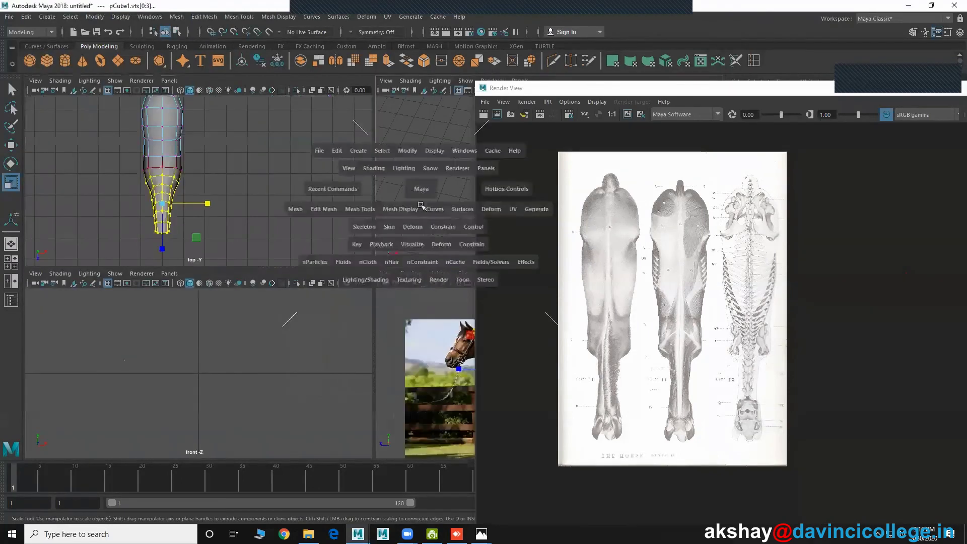
left_click_drag(336, 285, 364, 183, "alt")
key("F8")
left_click(364, 183)
left_click_drag(337, 304, 296, 287, "alt")
left_click(351, 276)
right_click_drag(295, 287, 291, 307, "alt")
Step: Show the mesh over the horse photo in the full side view, put the Render View away and frame the chest and belly
key("space")
key("space")
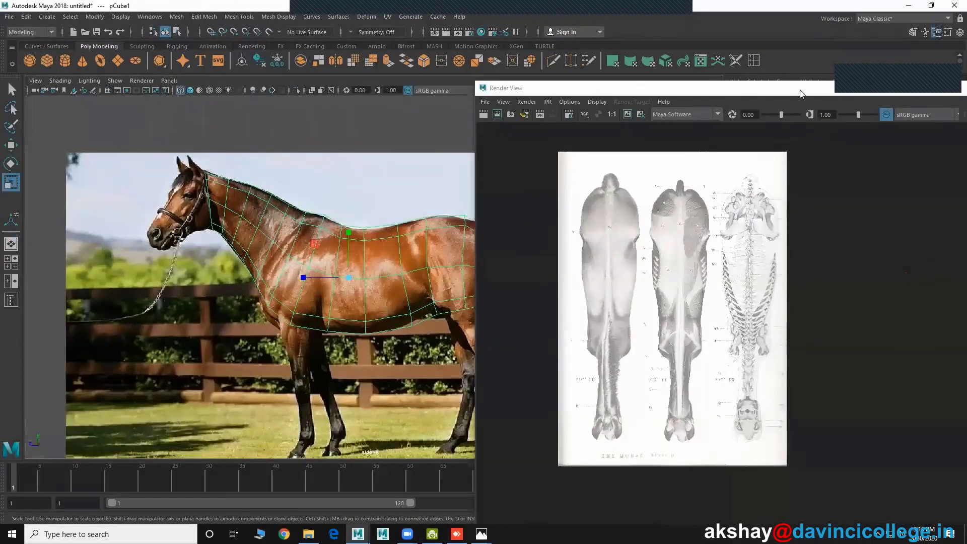
left_click_drag(800, 94, 700, 135)
left_click(708, 135)
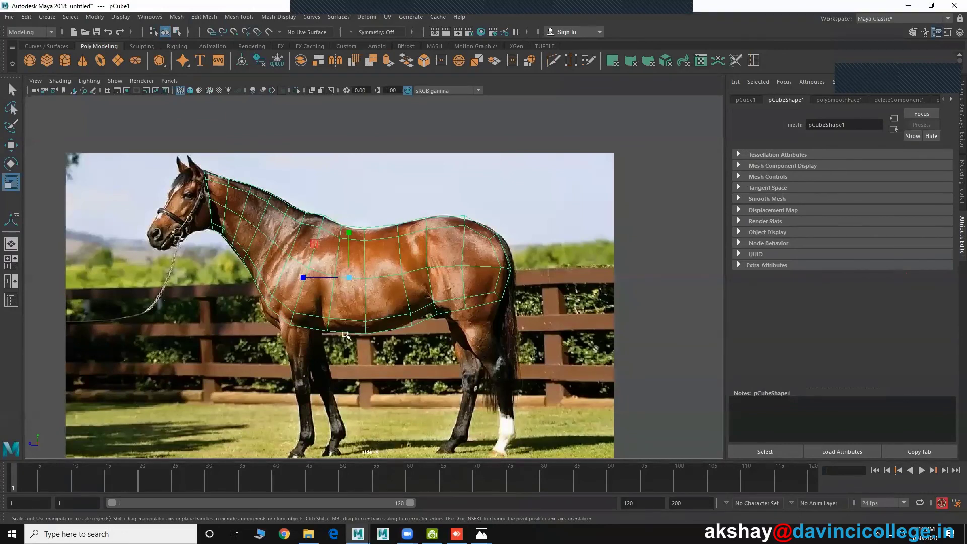
scroll(327, 342, "up", 5)
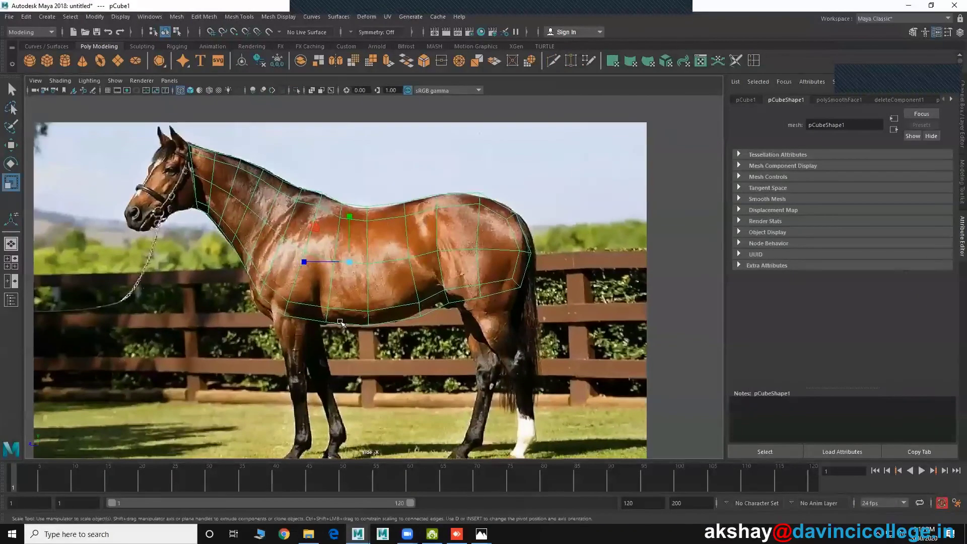
scroll(283, 300, "up", 4)
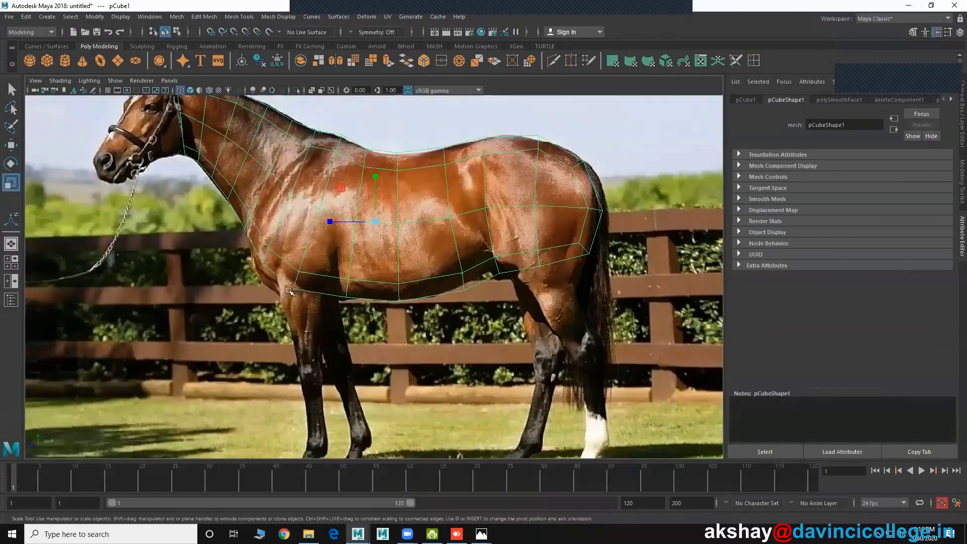